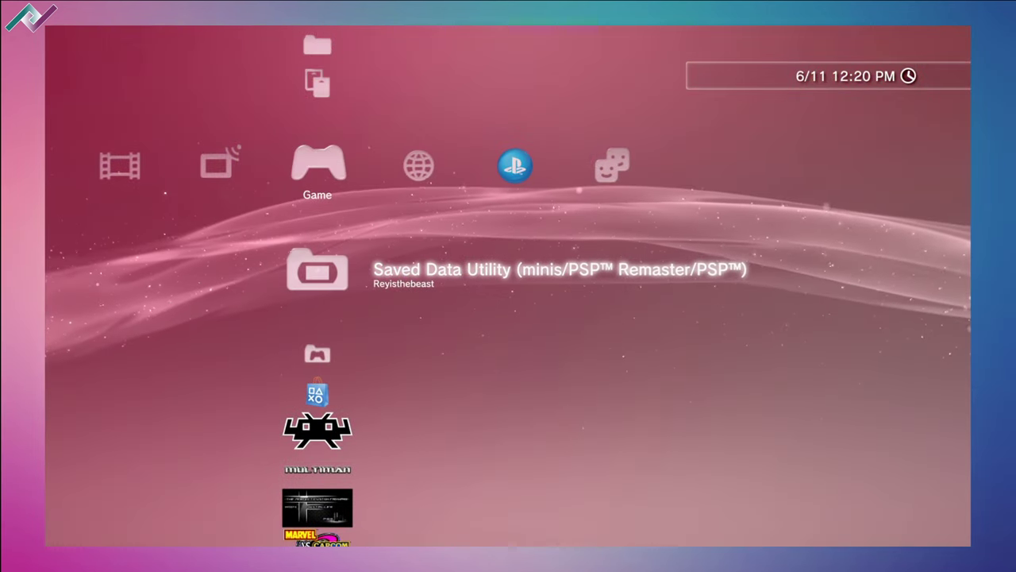
Step: Start a Backup Utility backup of the PS3 system storage to the Cruzer Glide USB device
{"action": "key", "text": "Left"}
{"action": "key", "text": "Left"}
{"action": "key", "text": "Left"}
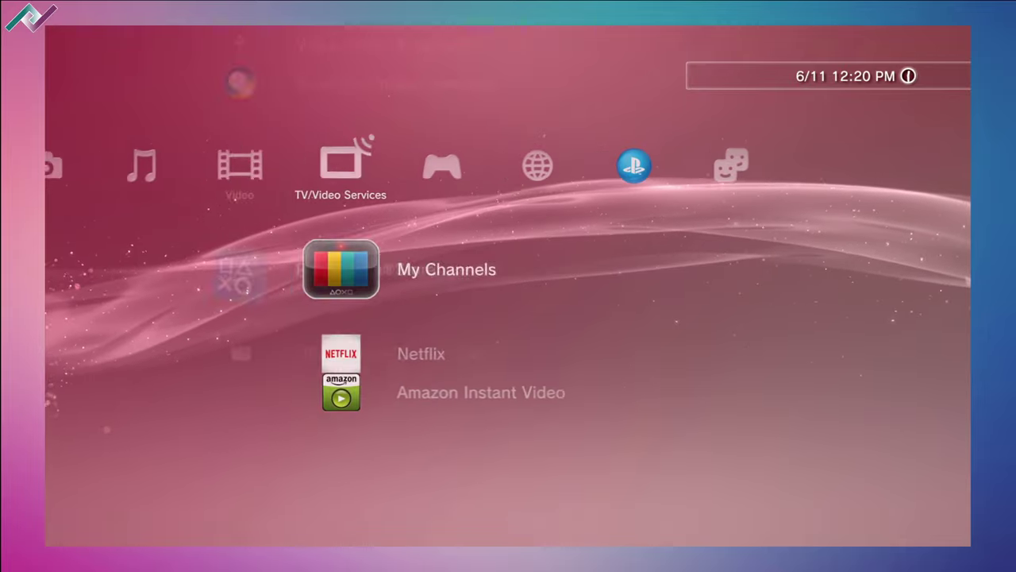
{"action": "key", "text": "Left"}
{"action": "key", "text": "Left"}
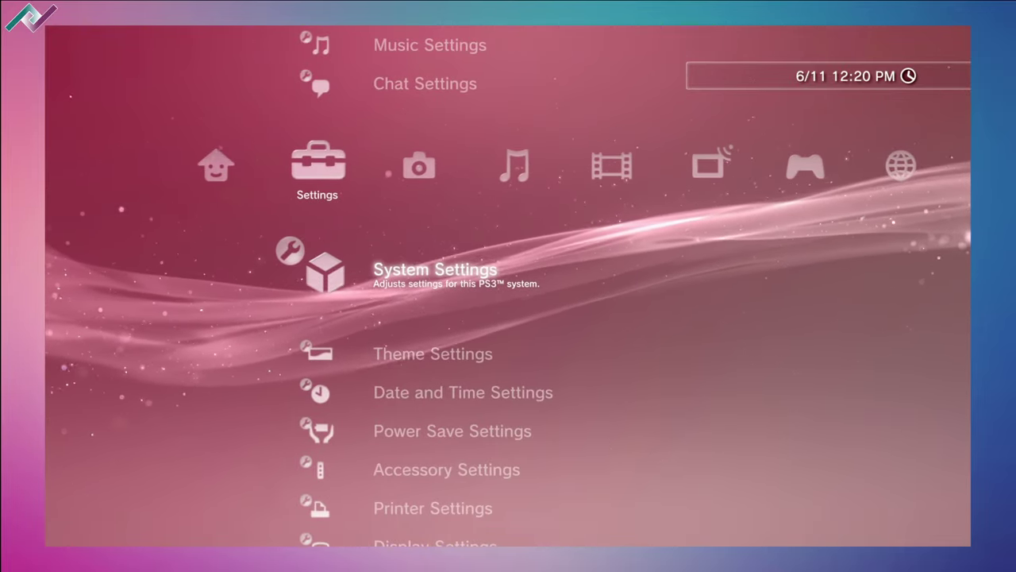
{"action": "key", "text": "Return"}
{"action": "key", "text": "Up"}
{"action": "key", "text": "Up"}
{"action": "key", "text": "Up"}
{"action": "key", "text": "Up"}
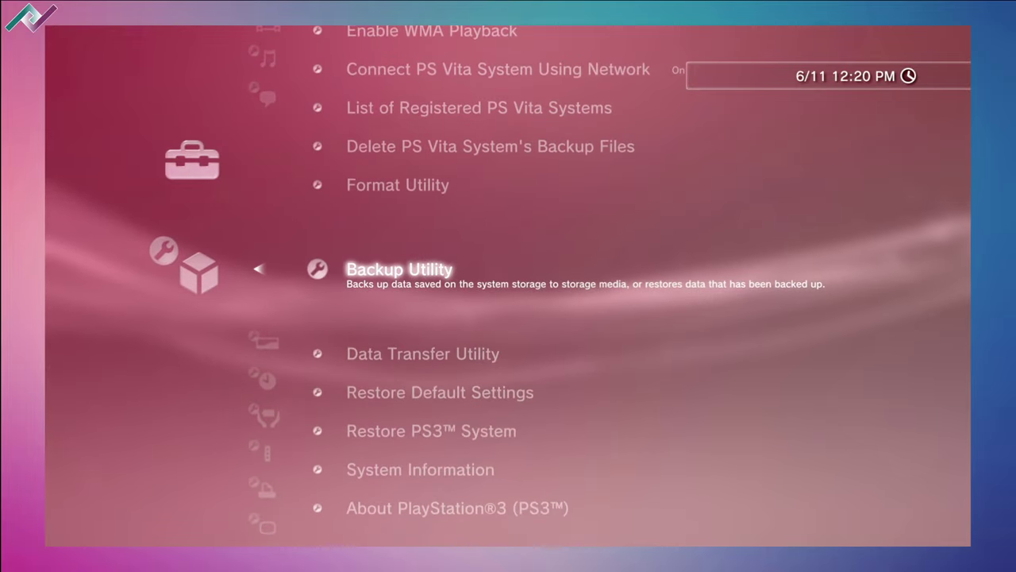
{"action": "key", "text": "Return"}
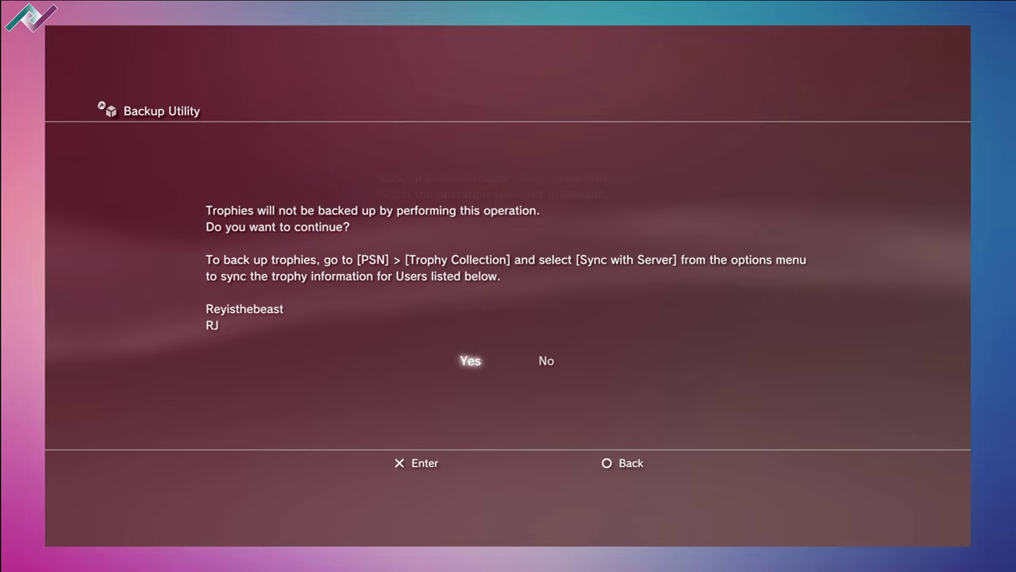
{"action": "key", "text": "Escape"}
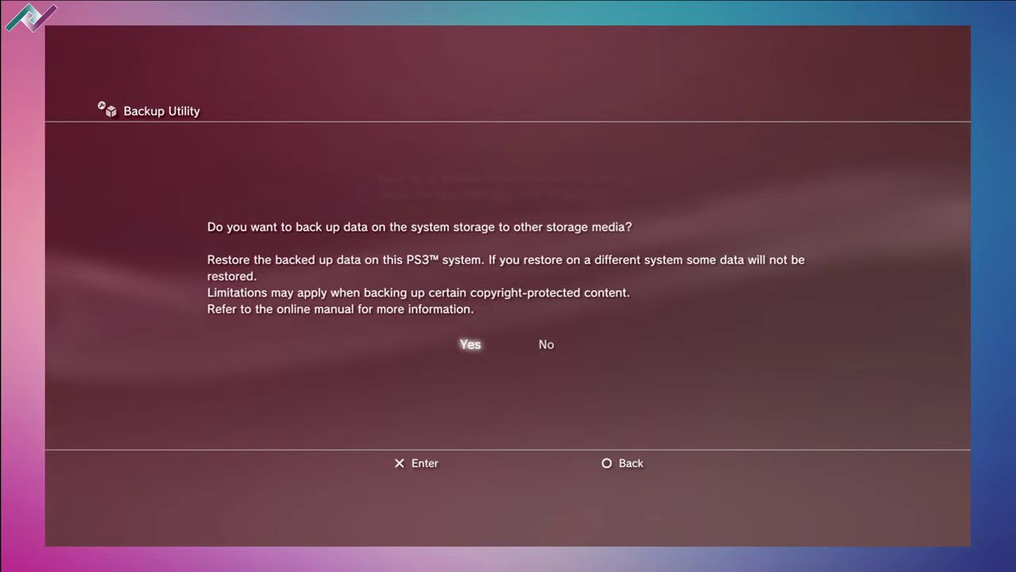
{"action": "key", "text": "Return"}
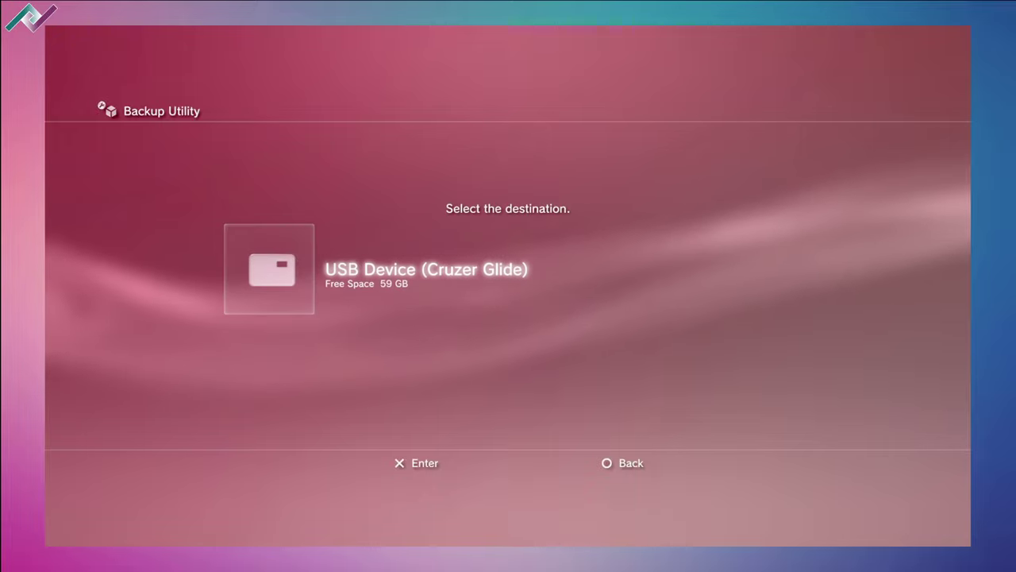
{"action": "key", "text": "Return"}
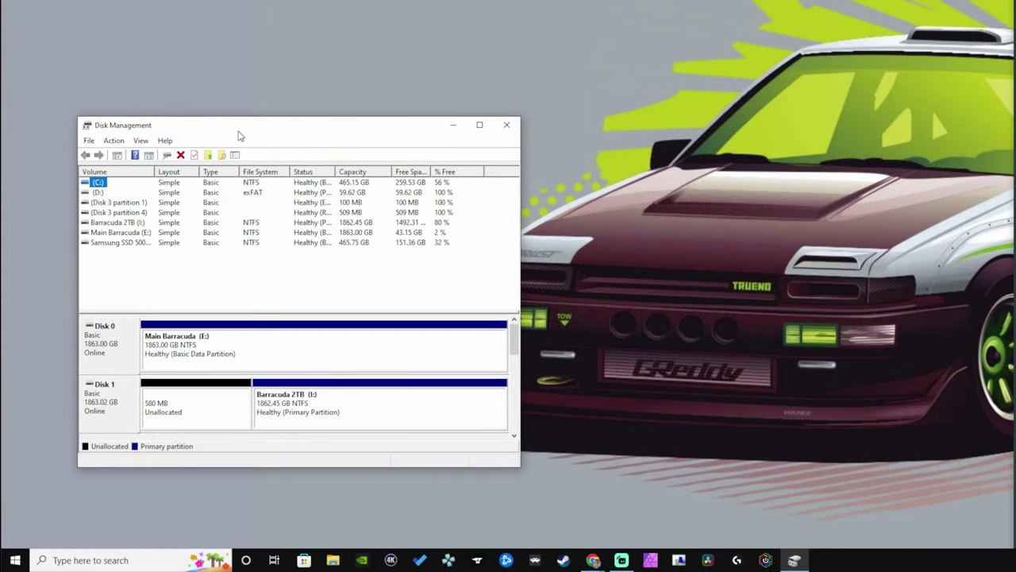
Step: Enlarge the Disk Management window and select Disk 5's 931.51 GB unallocated space
{"action": "left_click_drag", "start_coordinate": [515, 469], "coordinate": [818, 516]}
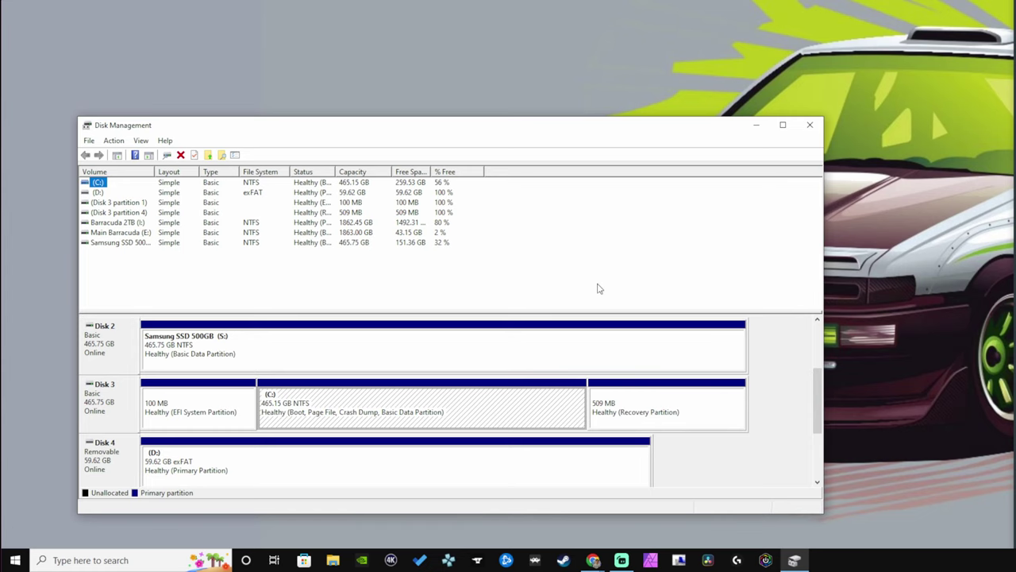
{"action": "left_click_drag", "start_coordinate": [580, 127], "coordinate": [585, 124]}
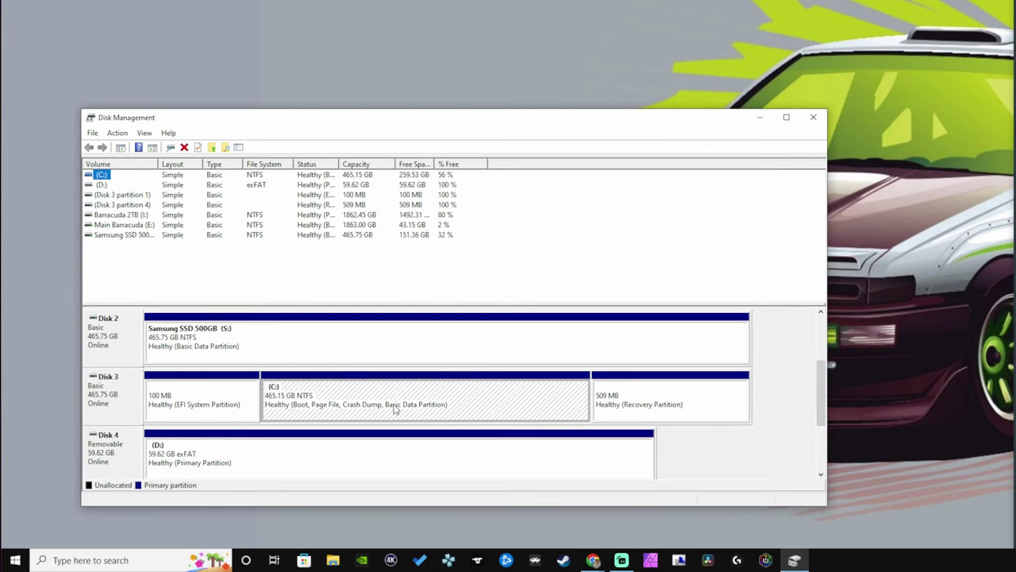
{"action": "left_click_drag", "start_coordinate": [817, 385], "coordinate": [817, 429]}
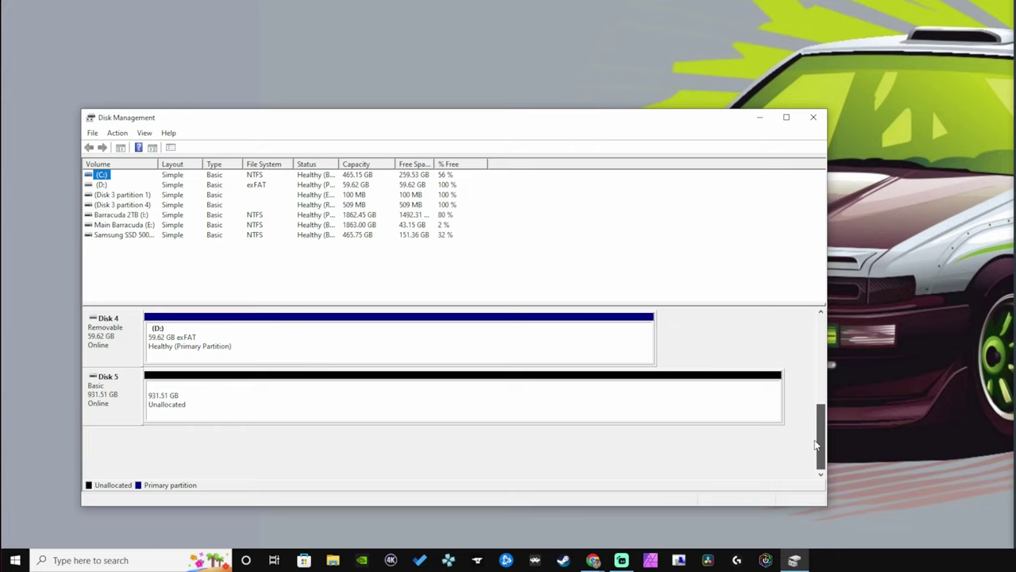
{"action": "left_click", "coordinate": [330, 402]}
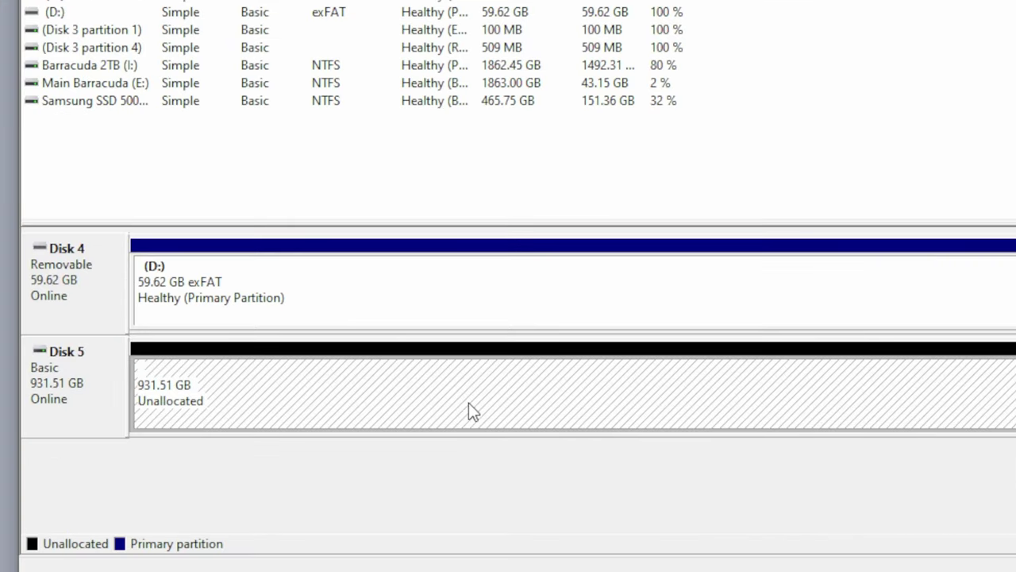
Step: Begin a new simple volume on Disk 5 using the full 953868 MB and drive letter F
{"action": "right_click", "coordinate": [395, 388]}
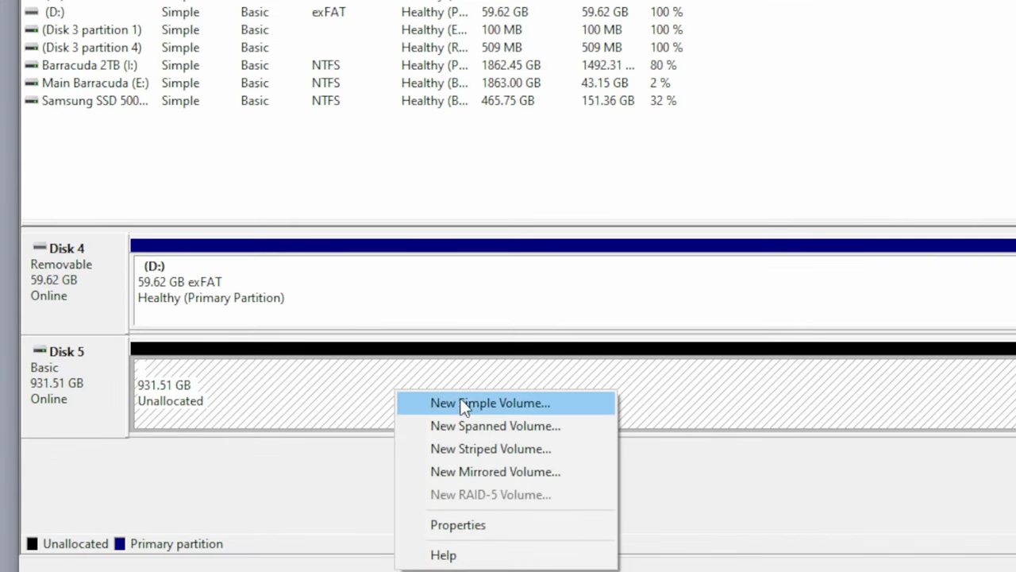
{"action": "left_click", "coordinate": [518, 406]}
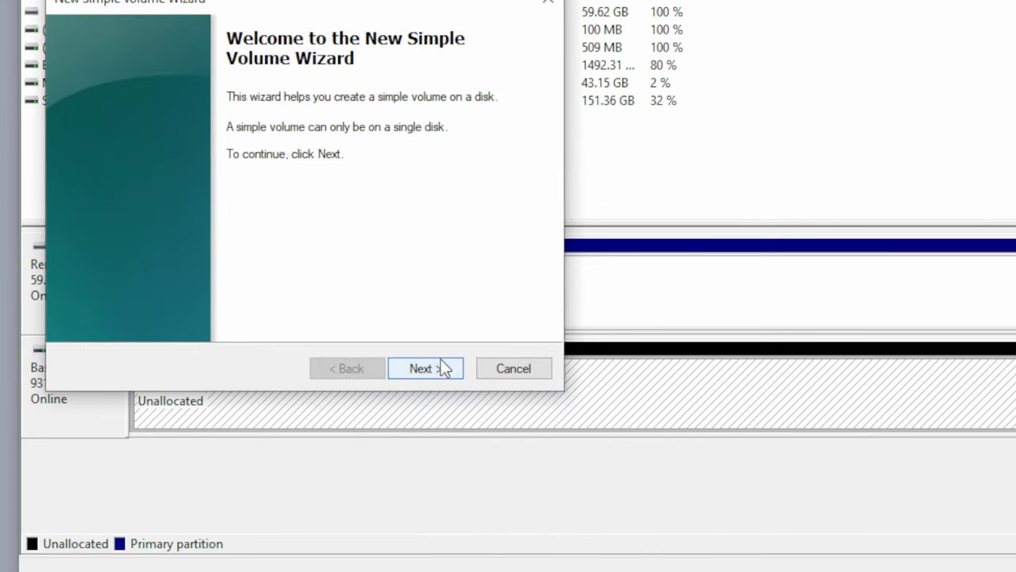
{"action": "left_click_drag", "start_coordinate": [255, 9], "coordinate": [493, 101]}
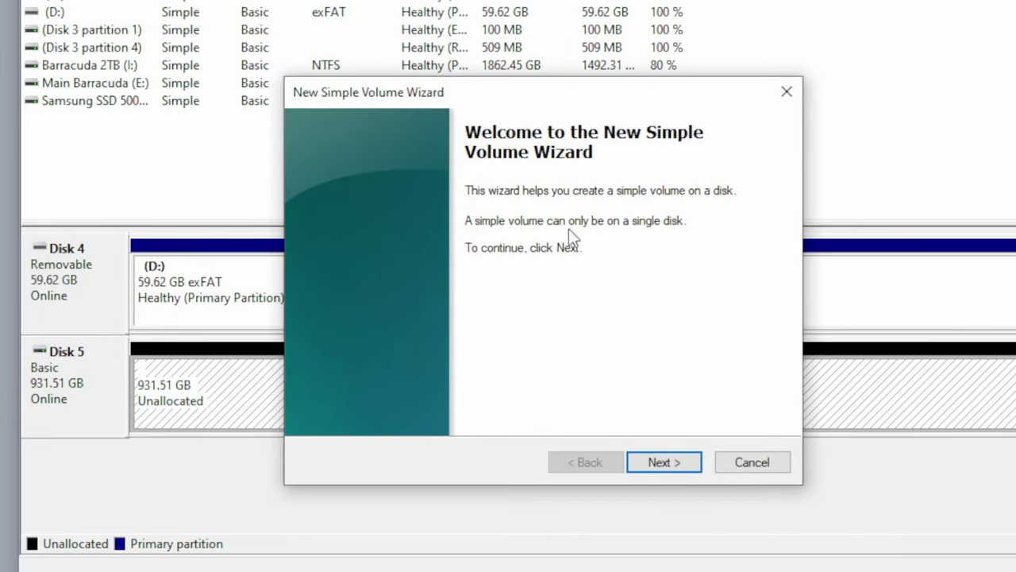
{"action": "left_click", "coordinate": [658, 461]}
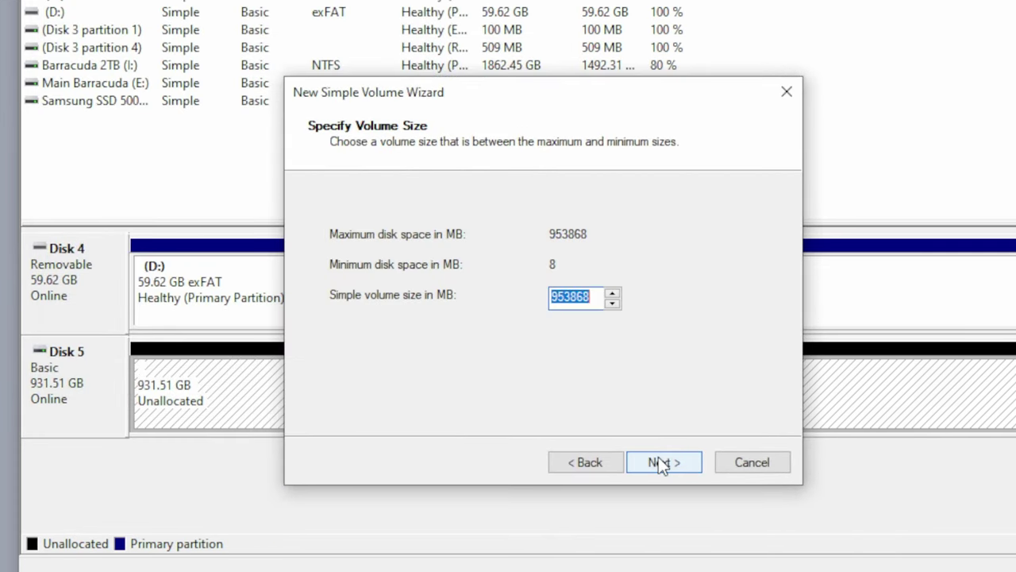
{"action": "left_click", "coordinate": [658, 461]}
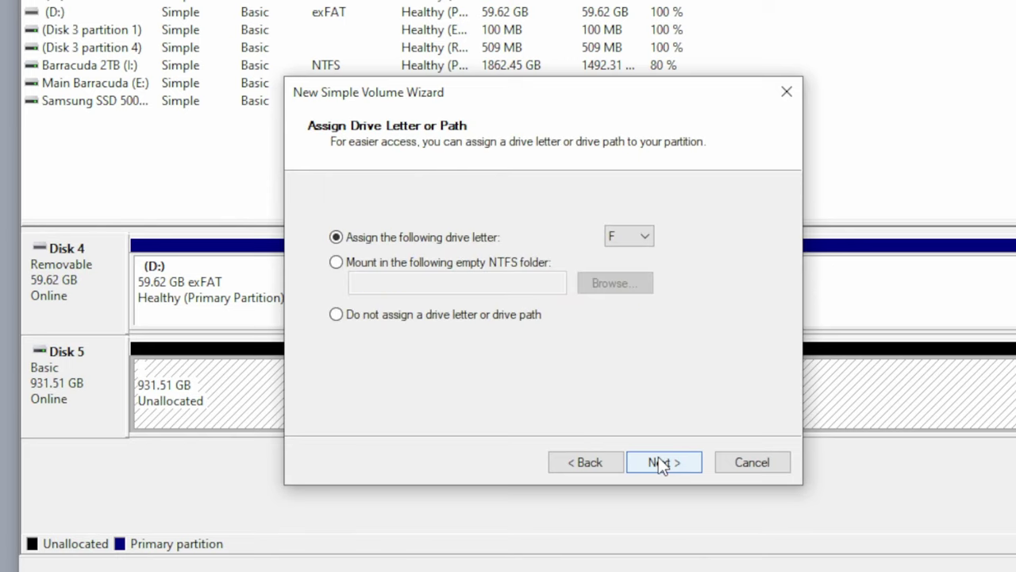
{"action": "left_click", "coordinate": [658, 462]}
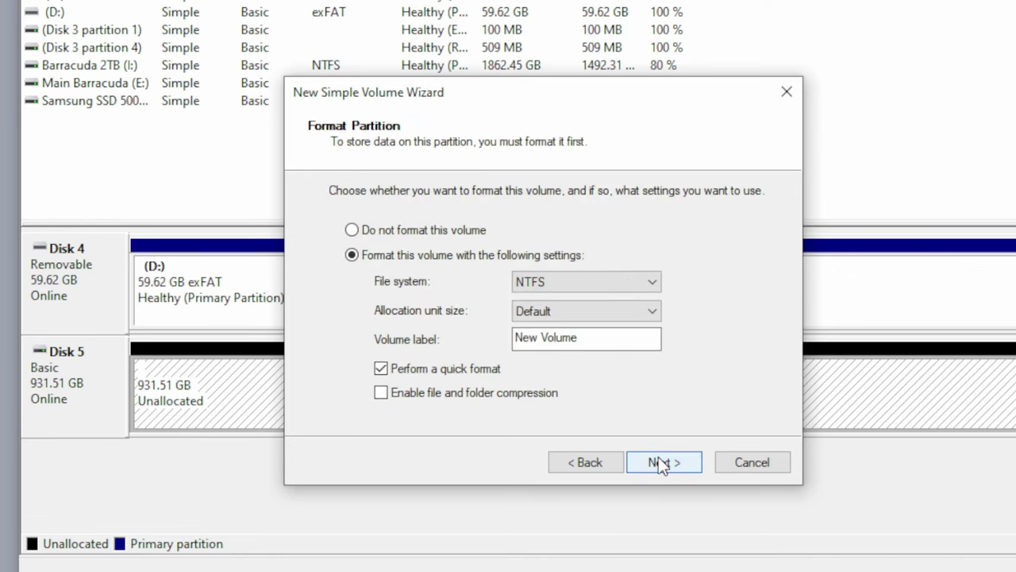
Step: Format it exFAT with default allocation size and label 'PS3 HDD', then select the new partition
{"action": "left_click", "coordinate": [628, 281]}
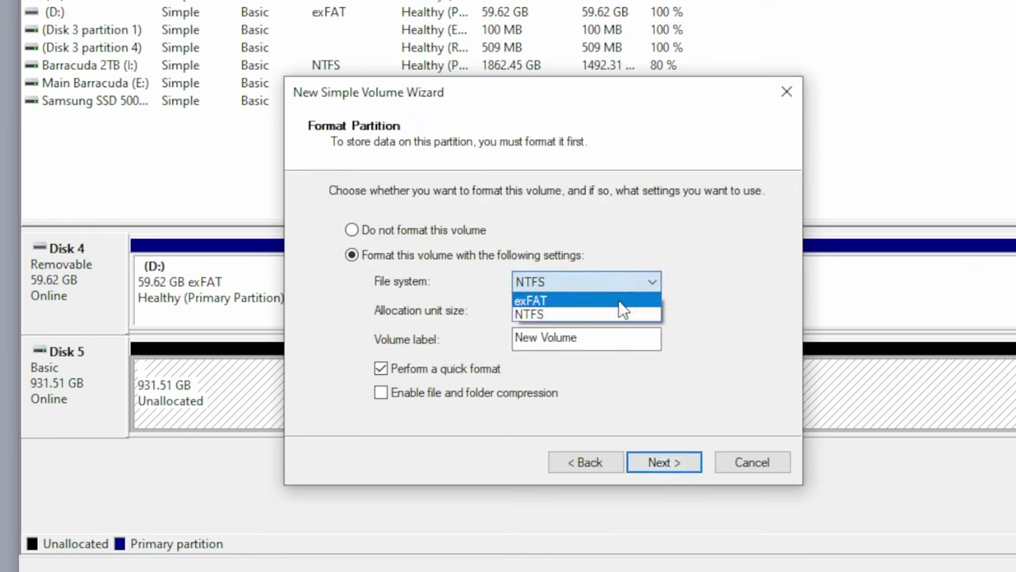
{"action": "left_click", "coordinate": [618, 301]}
{"action": "left_click", "coordinate": [612, 311]}
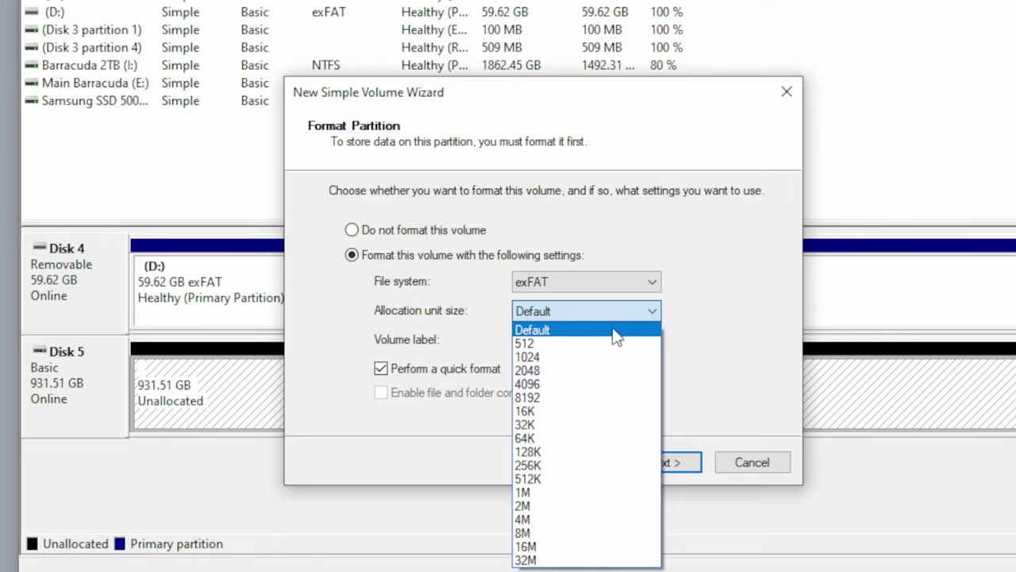
{"action": "left_click", "coordinate": [619, 330]}
{"action": "left_click_drag", "start_coordinate": [602, 347], "coordinate": [481, 345]}
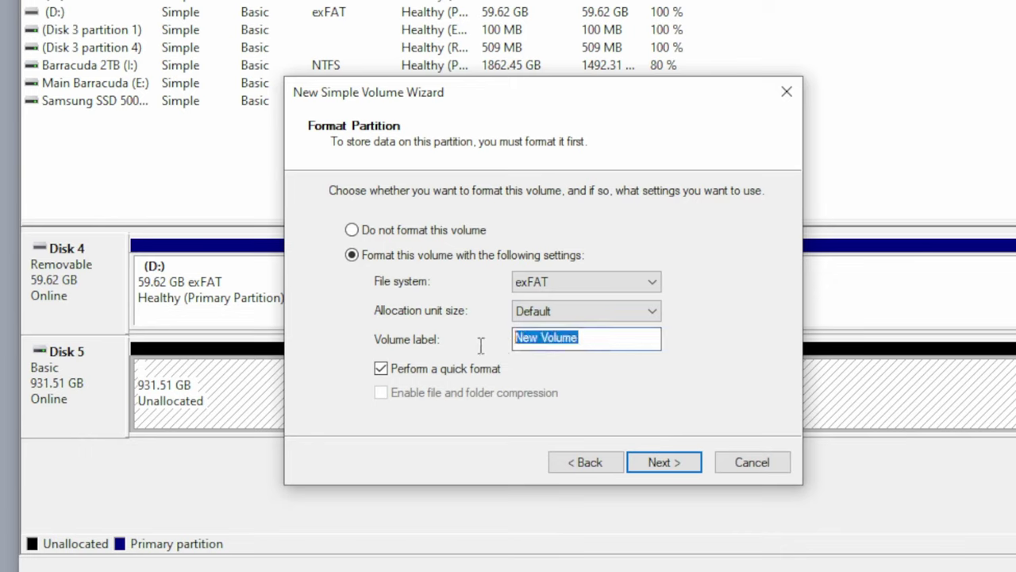
{"action": "type", "text": "PS3 HDD"}
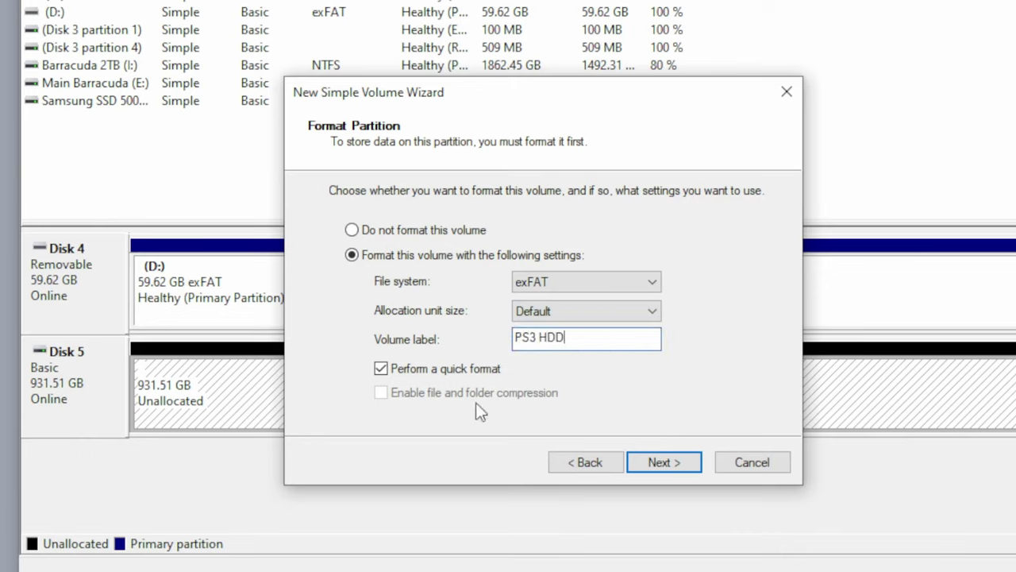
{"action": "left_click", "coordinate": [644, 457]}
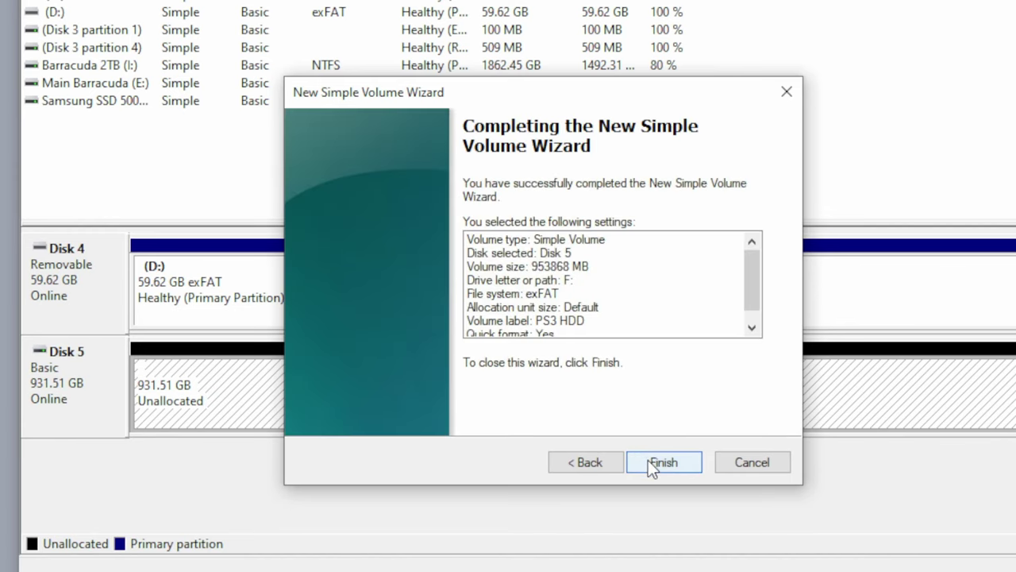
{"action": "left_click", "coordinate": [648, 459]}
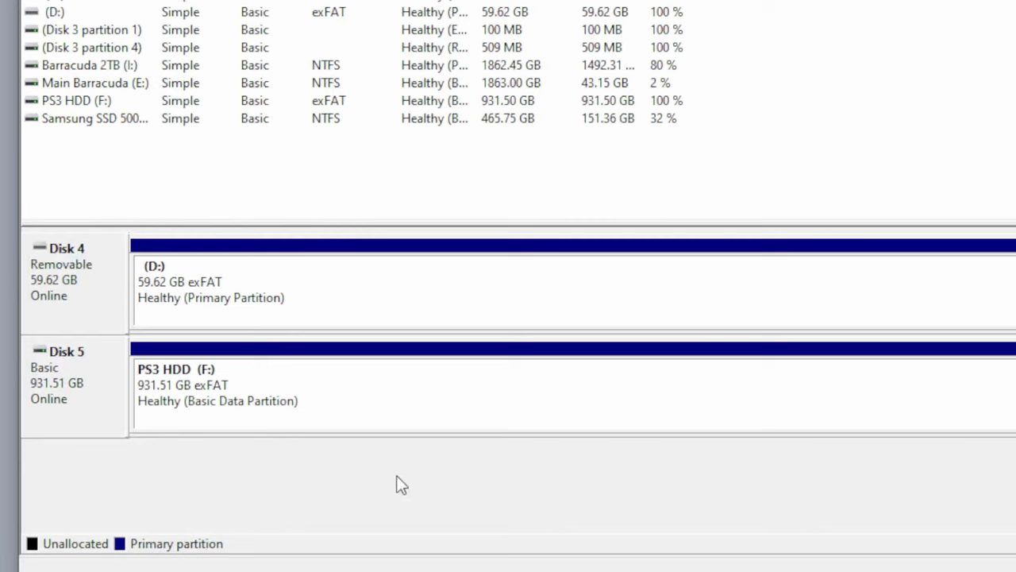
{"action": "left_click", "coordinate": [458, 385]}
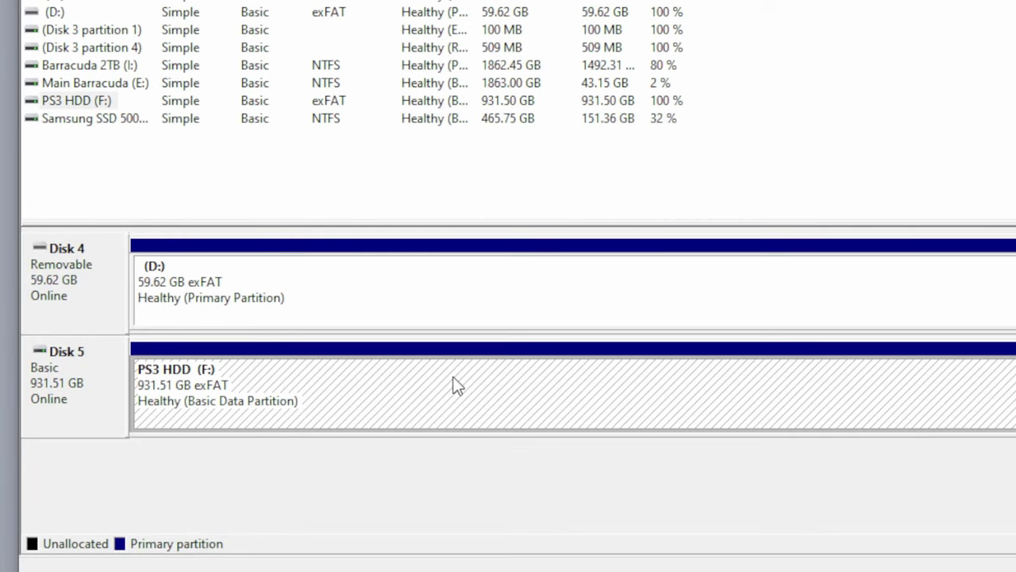
{"action": "left_click", "coordinate": [341, 111]}
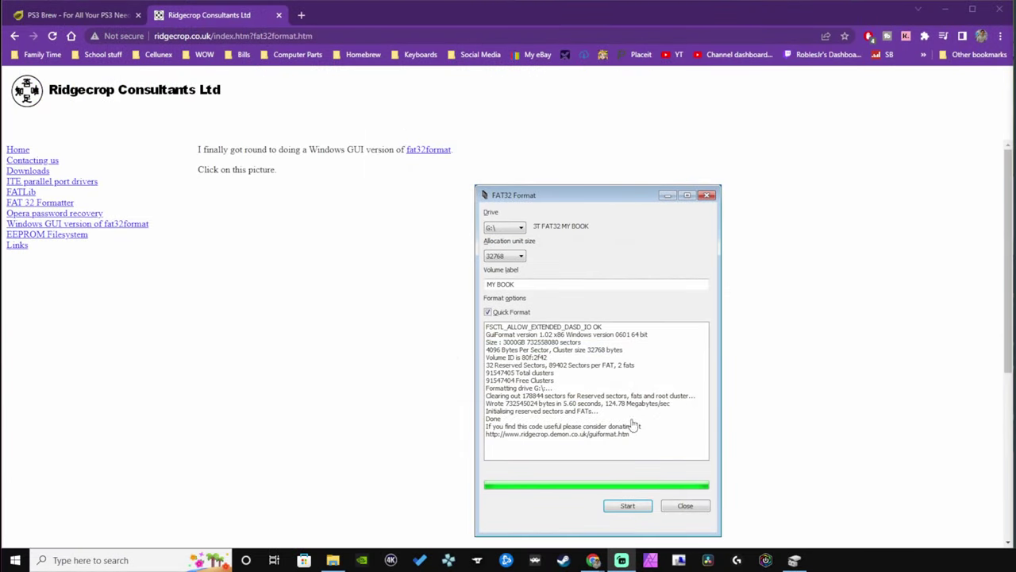
Step: Download guiformat.exe from the Ridgecrop fat32format page and show it in its folder
{"action": "scroll", "coordinate": [563, 275], "scroll_direction": "down", "scroll_amount": 1}
{"action": "left_click", "coordinate": [563, 275]}
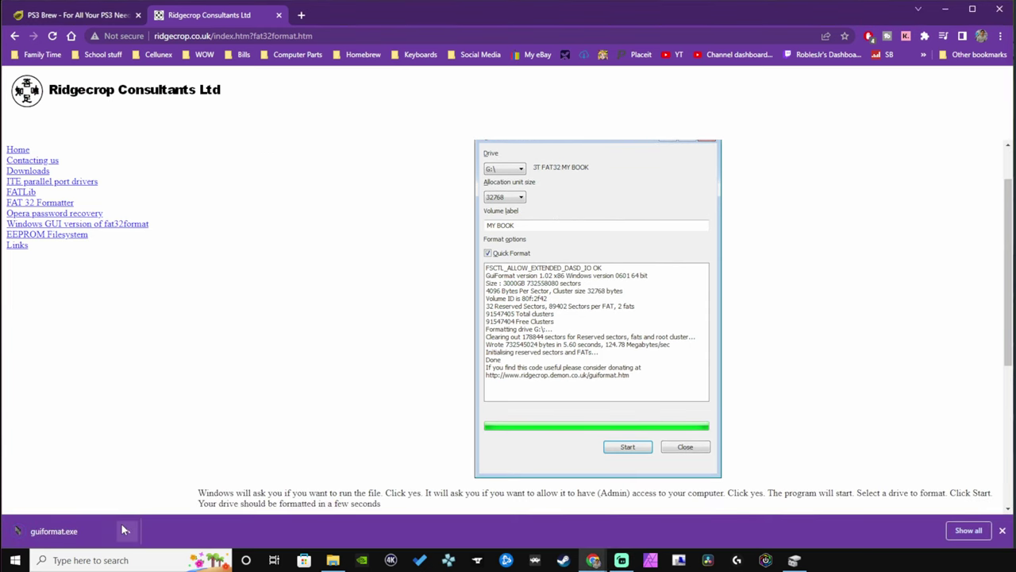
{"action": "left_click", "coordinate": [124, 531]}
{"action": "left_click", "coordinate": [170, 491]}
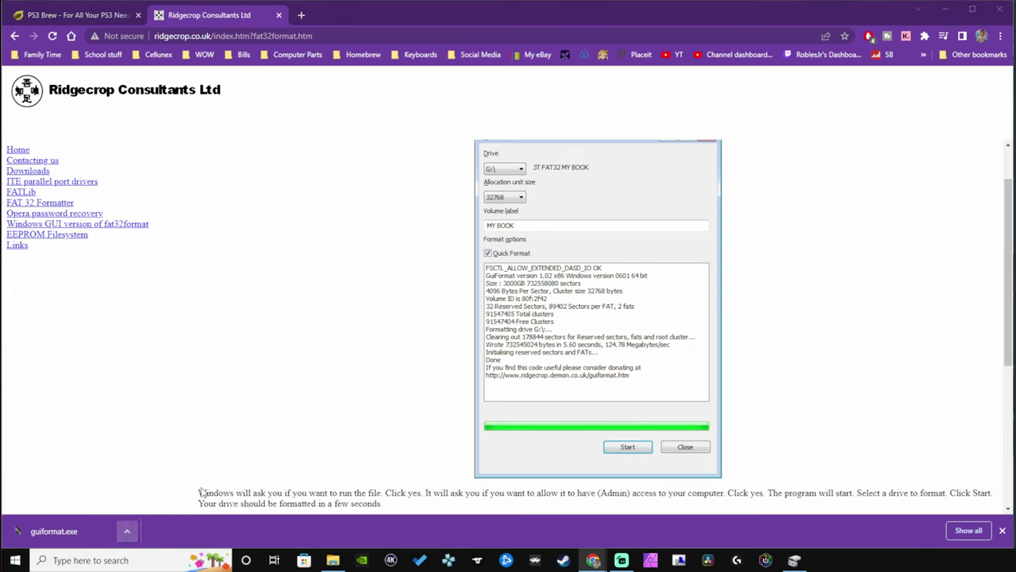
Step: Run guiformat.exe from the Downloads folder as administrator
{"action": "left_click", "coordinate": [945, 9]}
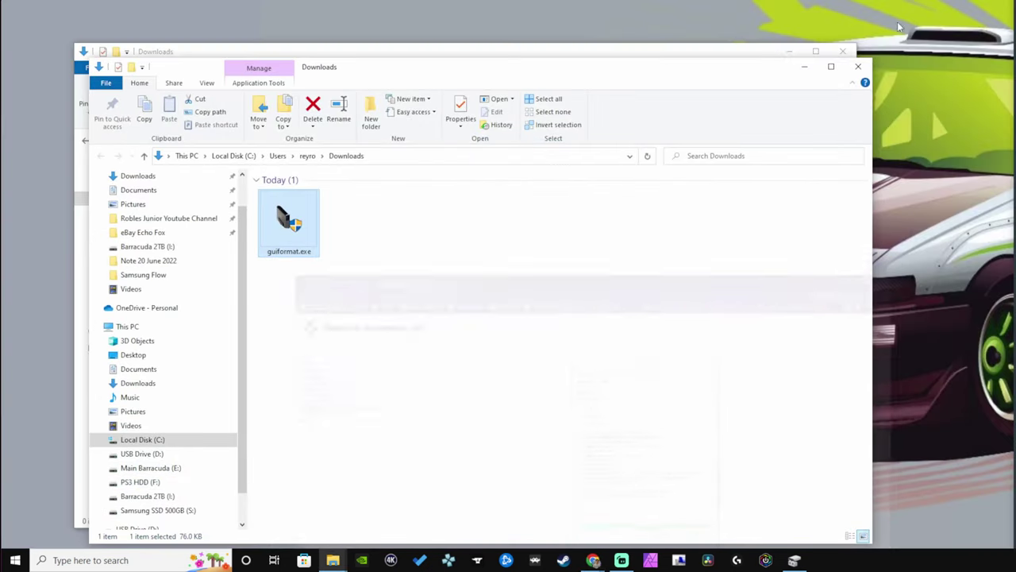
{"action": "left_click", "coordinate": [763, 53]}
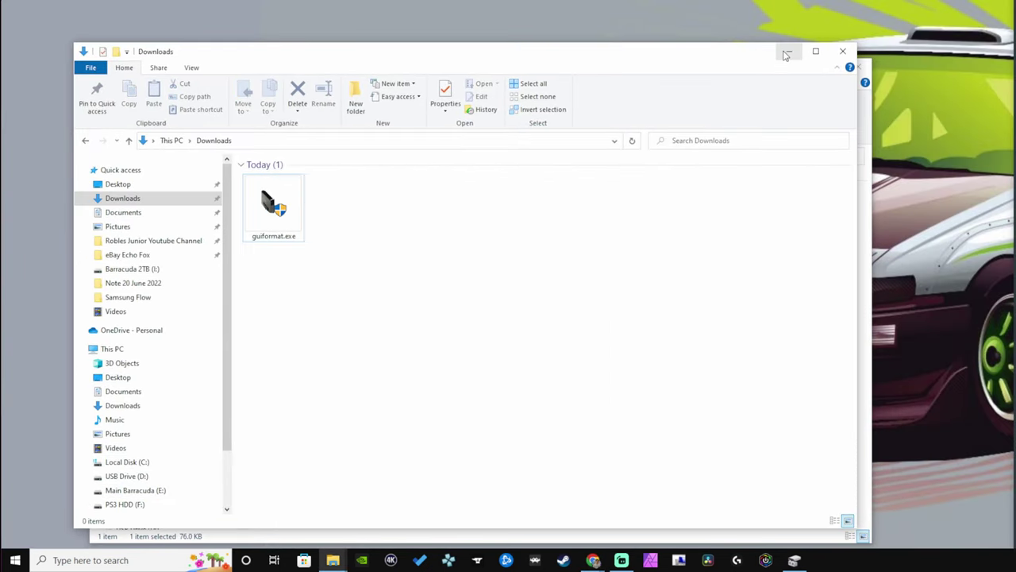
{"action": "left_click", "coordinate": [788, 55]}
{"action": "left_click_drag", "start_coordinate": [773, 68], "coordinate": [819, 45]}
{"action": "right_click", "coordinate": [332, 197]}
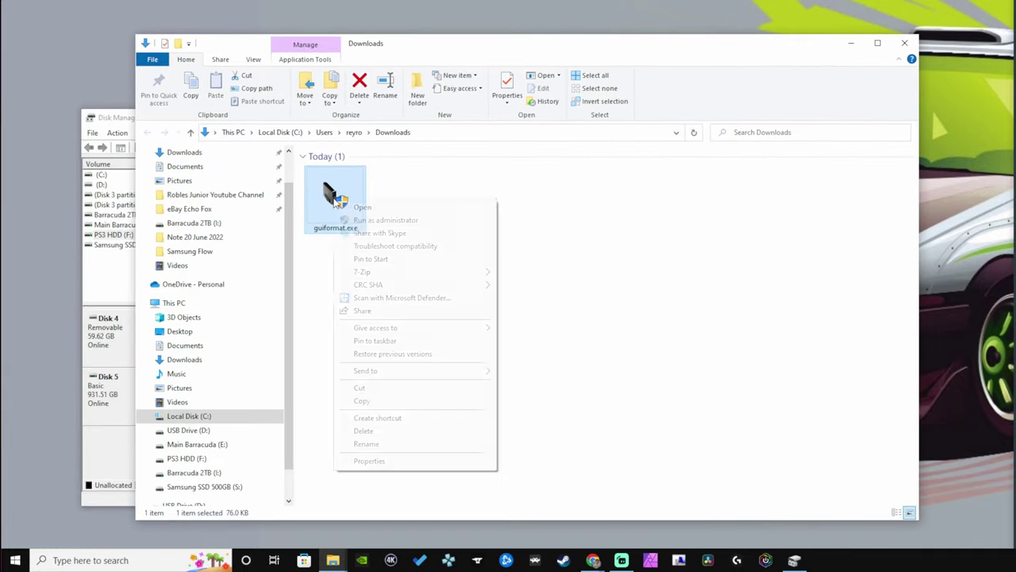
{"action": "left_click", "coordinate": [339, 205]}
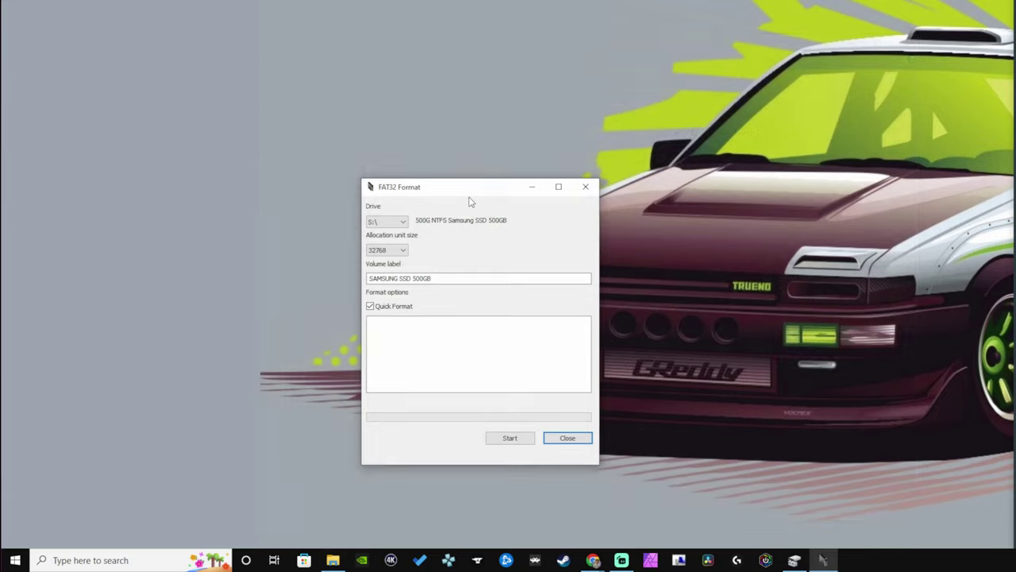
Step: Quick-format drive F: (PS3 HDD) as FAT32 with a 32768-byte allocation unit size
{"action": "left_click", "coordinate": [403, 222]}
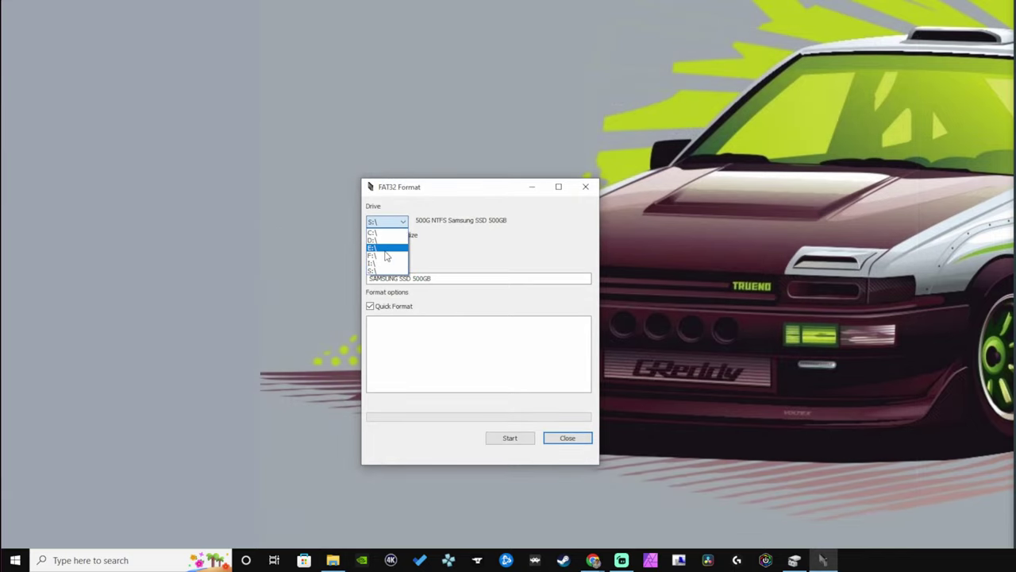
{"action": "left_click", "coordinate": [397, 255]}
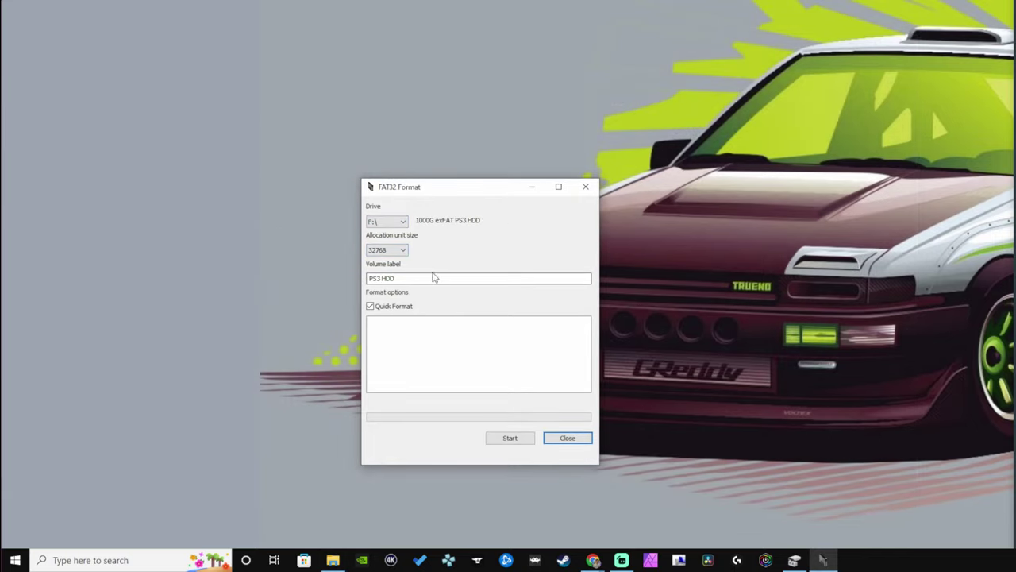
{"action": "left_click", "coordinate": [403, 251]}
{"action": "left_click", "coordinate": [470, 262]}
{"action": "left_click", "coordinate": [370, 306]}
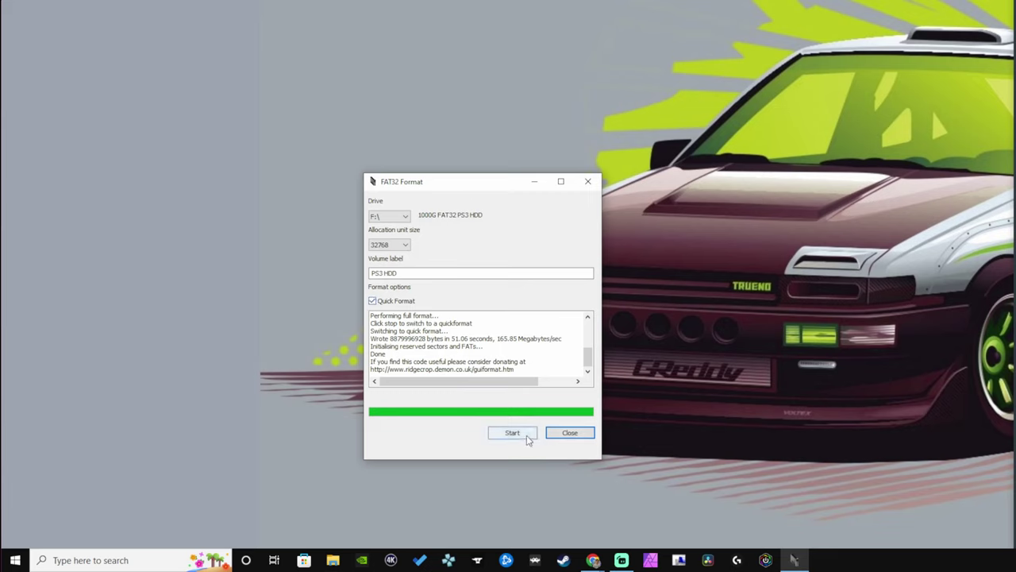
{"action": "left_click", "coordinate": [513, 434]}
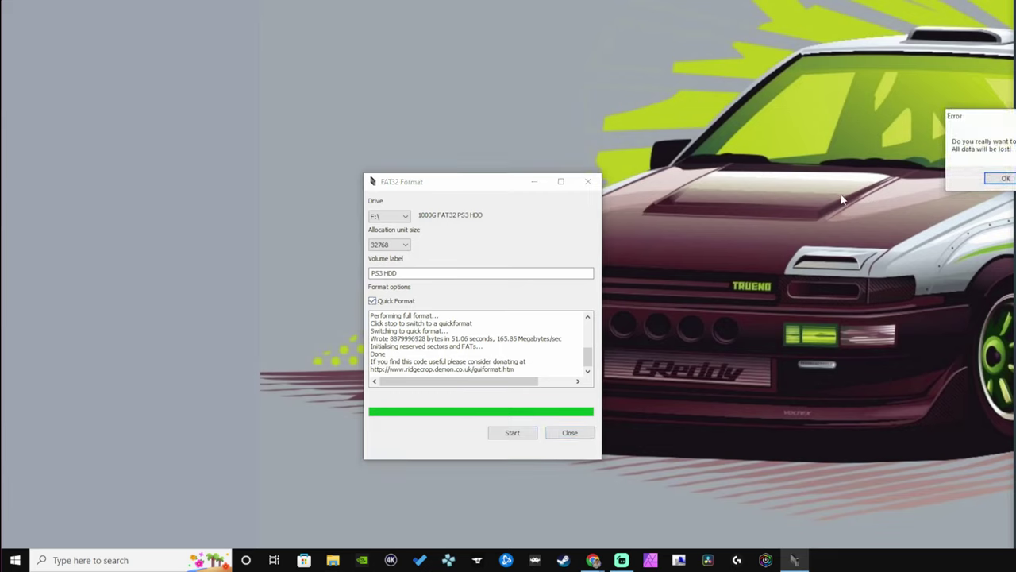
{"action": "left_click_drag", "start_coordinate": [981, 127], "coordinate": [423, 328]}
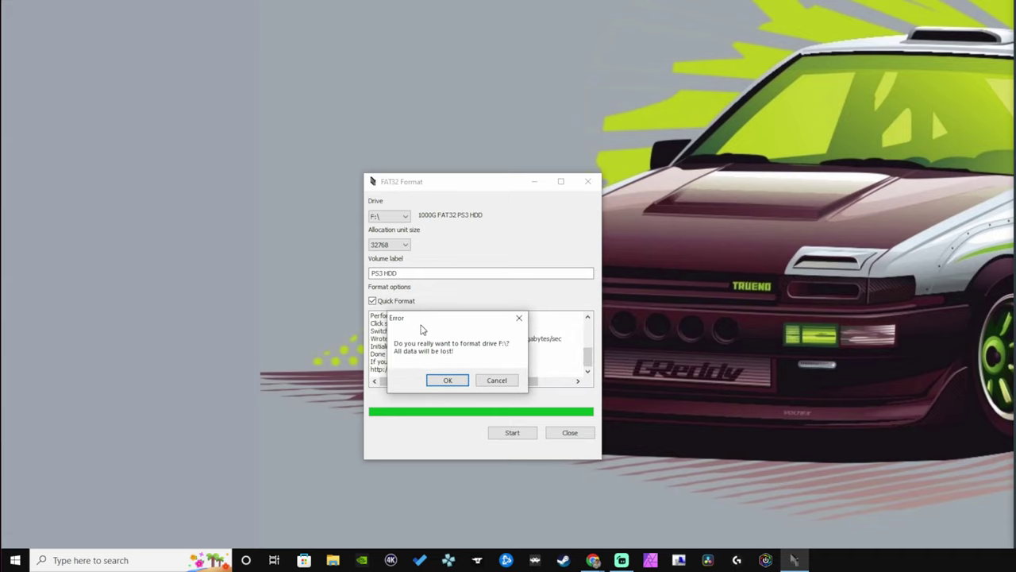
{"action": "left_click", "coordinate": [448, 381]}
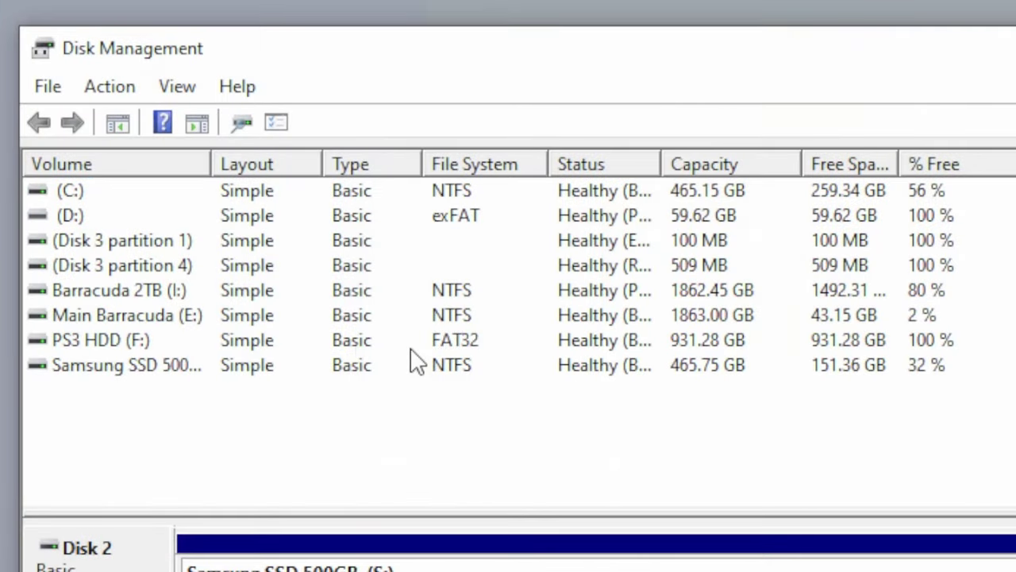
Step: Verify in Disk Management that PS3 HDD (F:) now shows 931.28 GB FAT32
{"action": "left_click", "coordinate": [100, 344]}
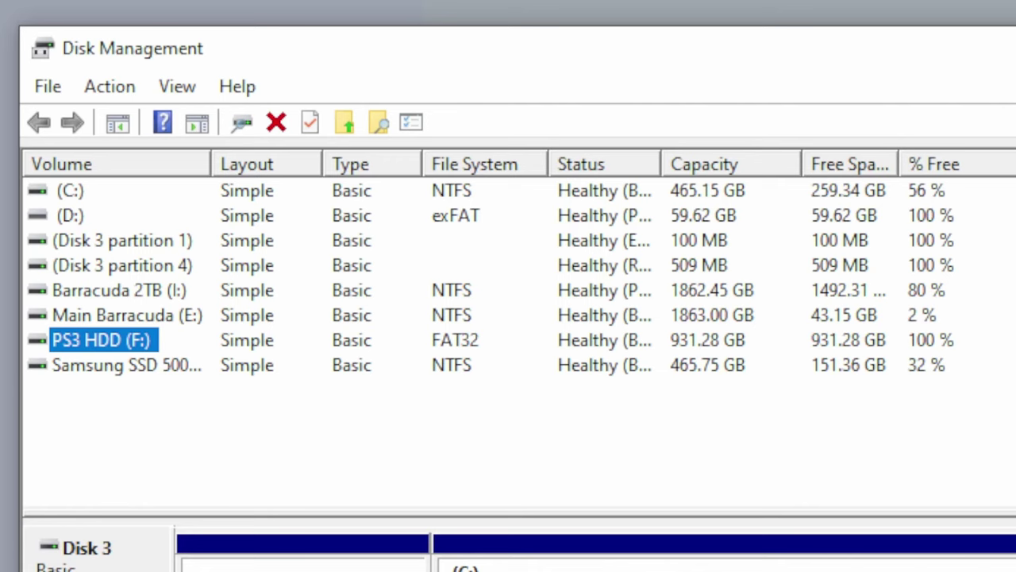
{"action": "scroll", "coordinate": [508, 551], "scroll_direction": "down", "scroll_amount": 1}
{"action": "key", "text": "Tab"}
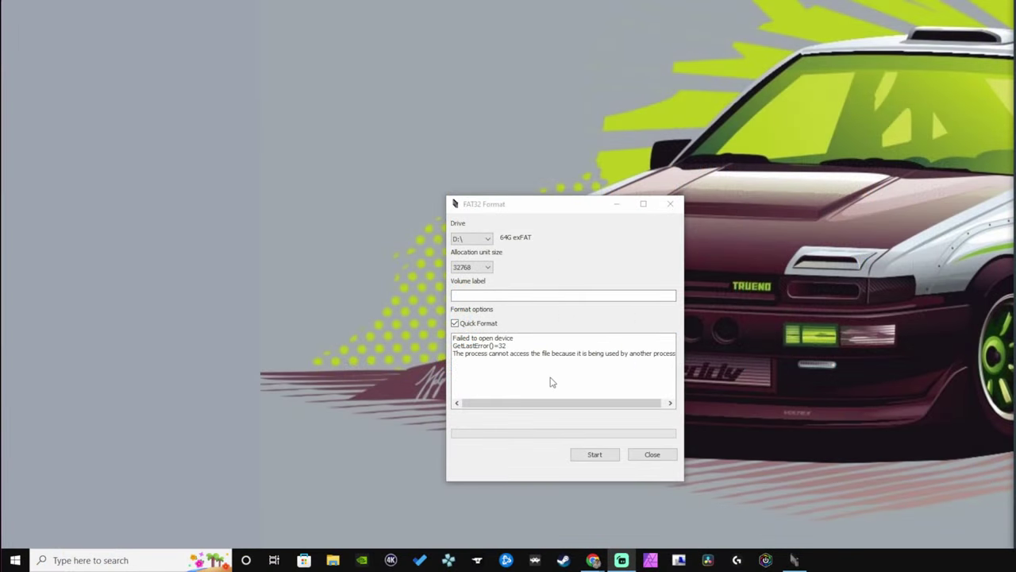
Step: Format the 64 GB D: drive as FAT32, confirming the erase warning
{"action": "left_click", "coordinate": [488, 239]}
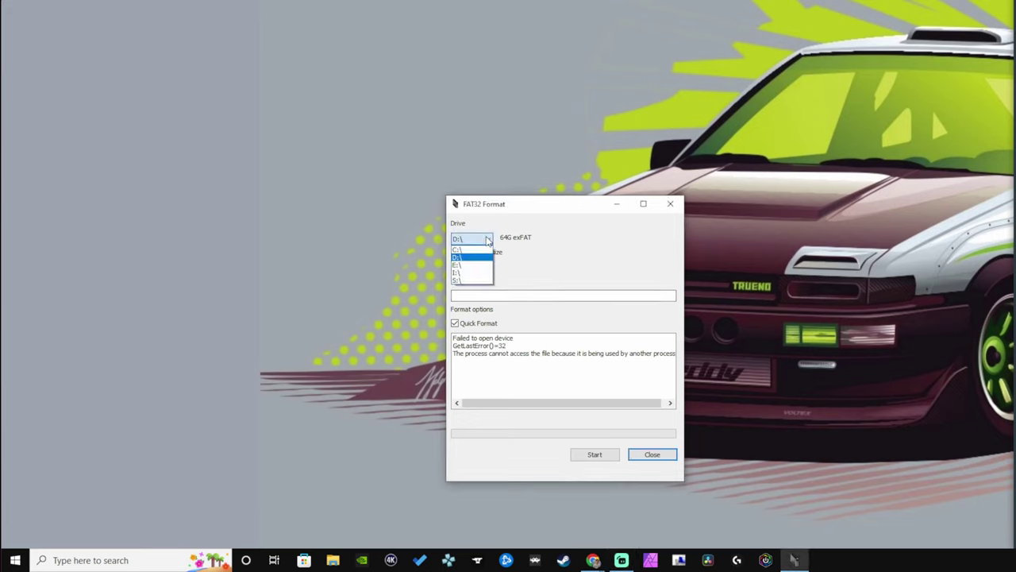
{"action": "left_click", "coordinate": [469, 258]}
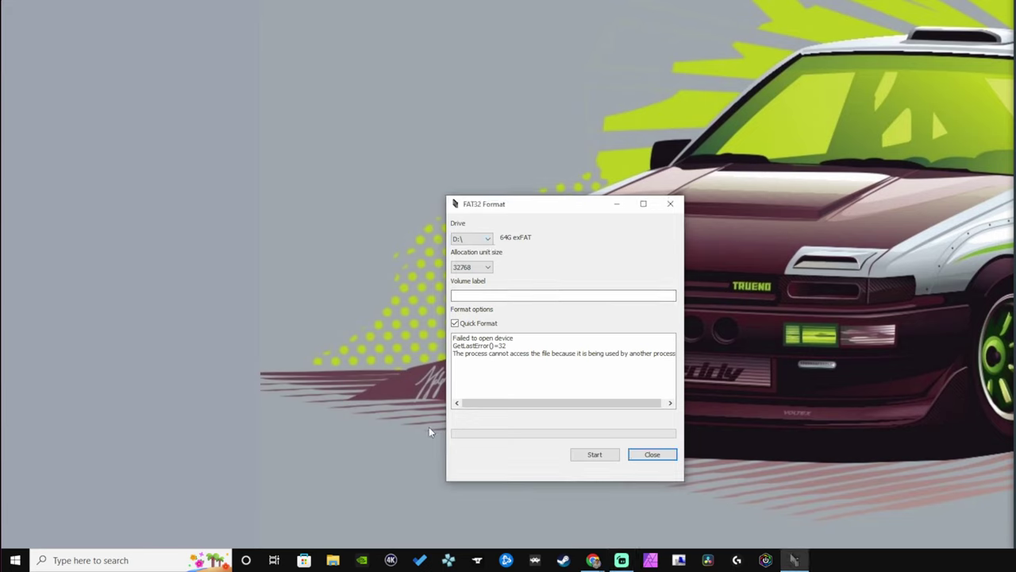
{"action": "left_click", "coordinate": [605, 459]}
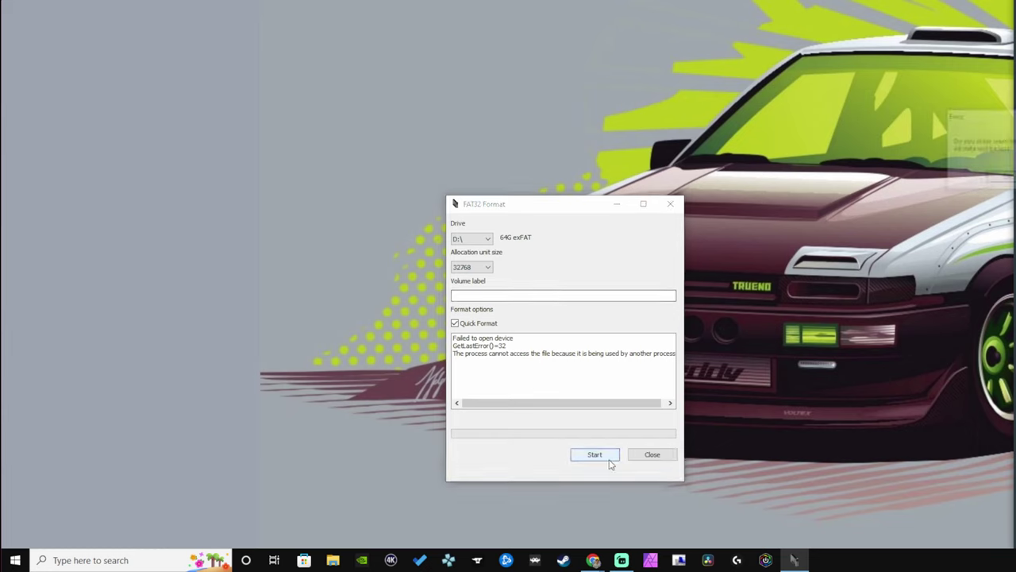
{"action": "left_click", "coordinate": [529, 385]}
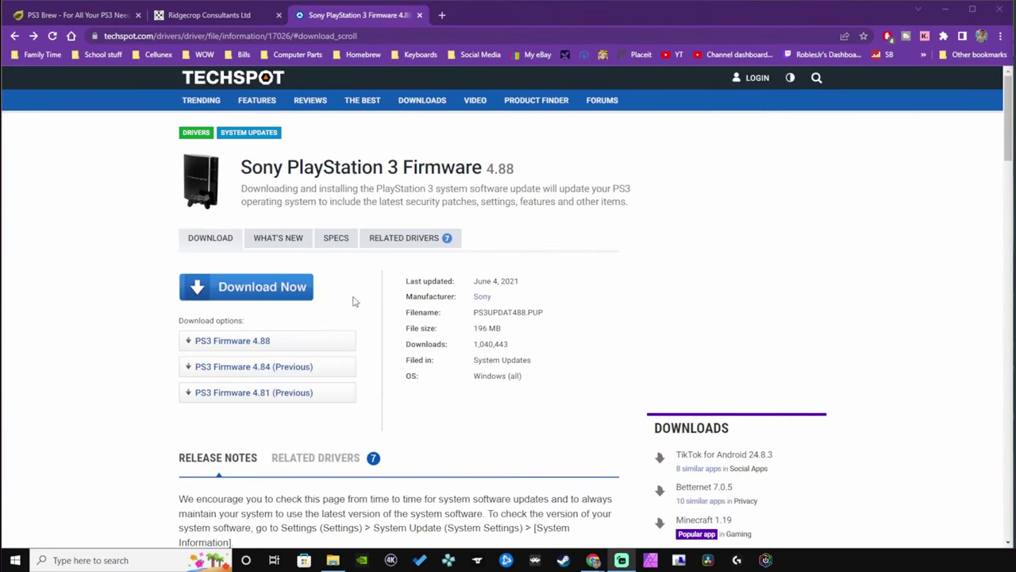
Step: Download PS3 Firmware 4.88, then scroll to TechSpot's 'Instructions for updating using a PC'
{"action": "left_click", "coordinate": [252, 341]}
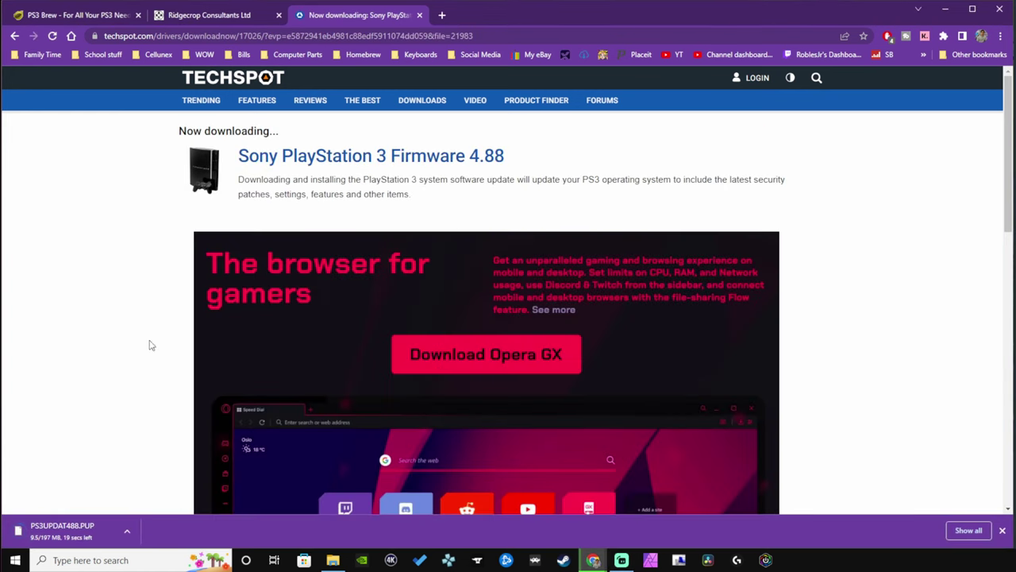
{"action": "left_click", "coordinate": [15, 35]}
{"action": "scroll", "coordinate": [632, 302], "scroll_direction": "down", "scroll_amount": 5}
{"action": "scroll", "coordinate": [632, 302], "scroll_direction": "down", "scroll_amount": 9}
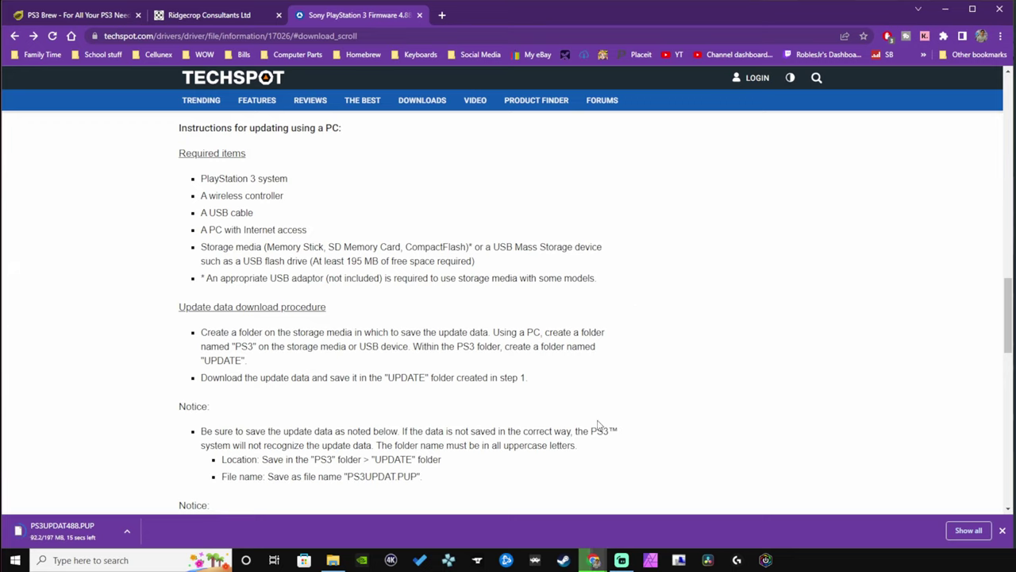
Step: Arrange the Downloads and USB Drive (D:) Explorer windows side by side
{"action": "left_click", "coordinate": [943, 9]}
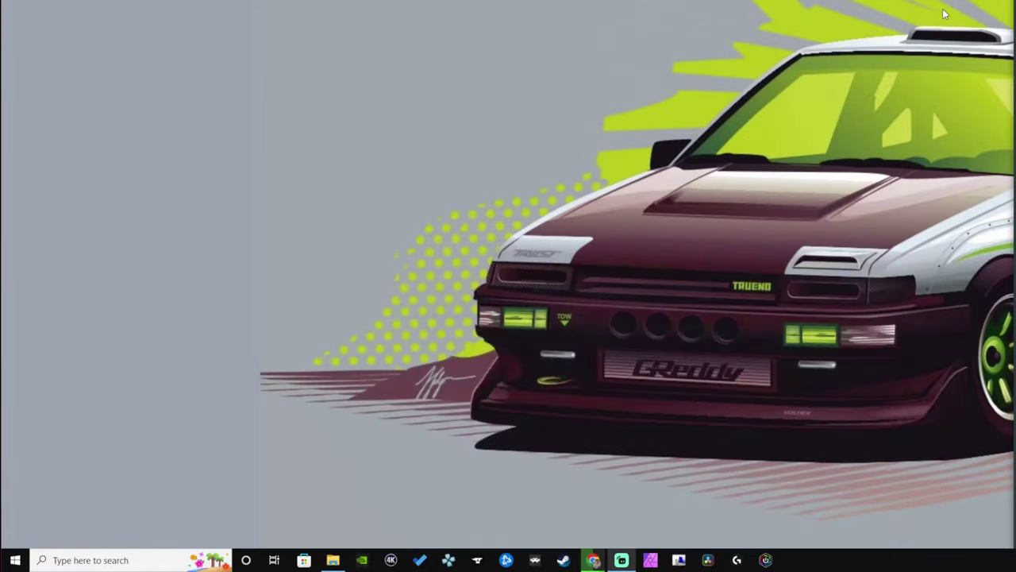
{"action": "left_click", "coordinate": [336, 557]}
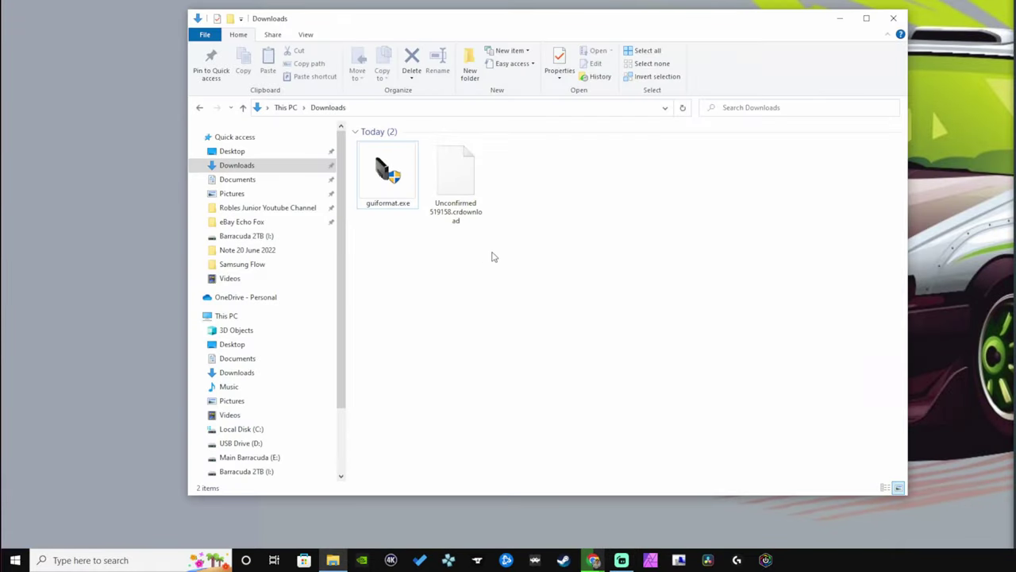
{"action": "left_click", "coordinate": [594, 559]}
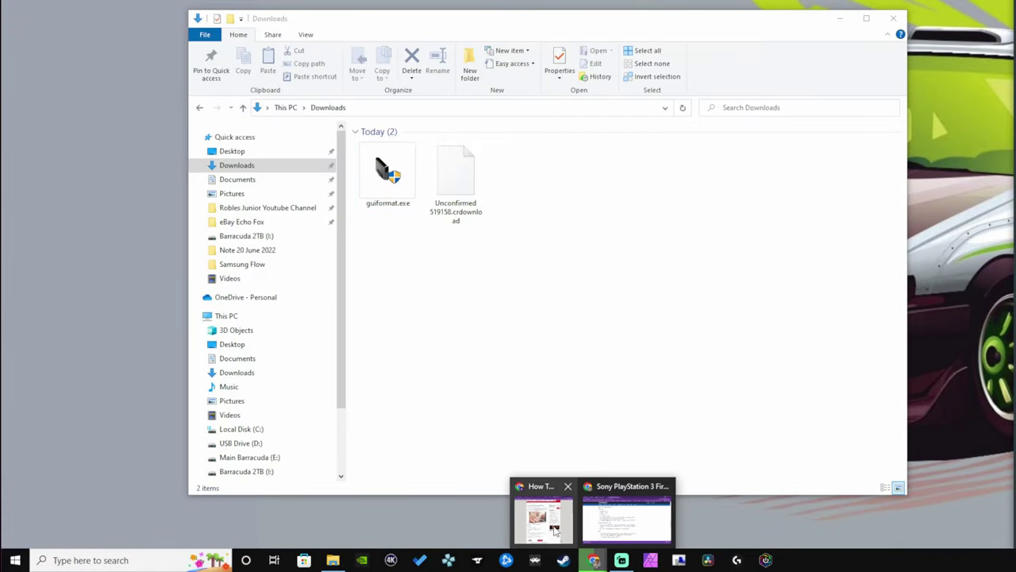
{"action": "left_click", "coordinate": [593, 520]}
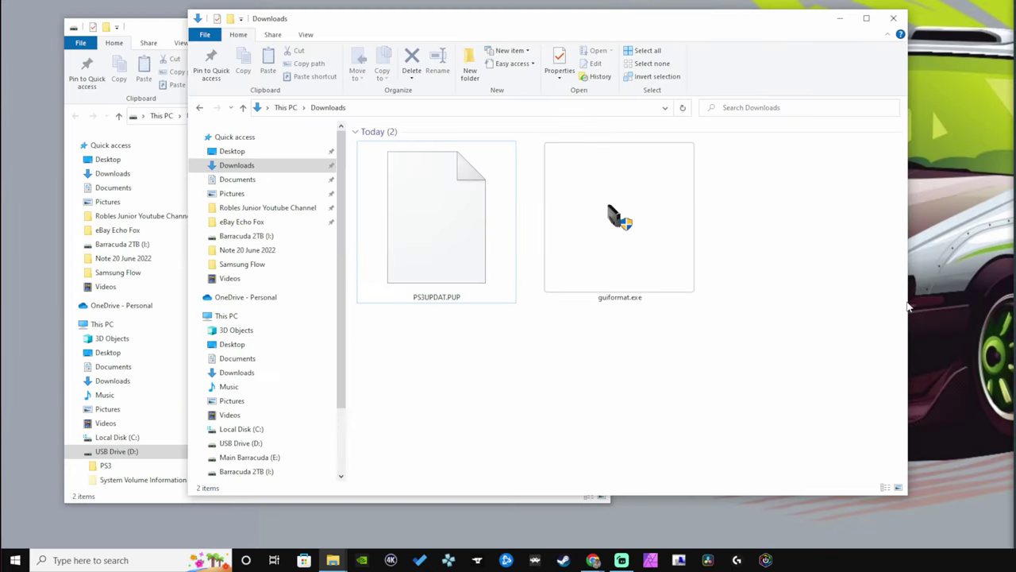
{"action": "left_click_drag", "start_coordinate": [907, 304], "coordinate": [666, 298]}
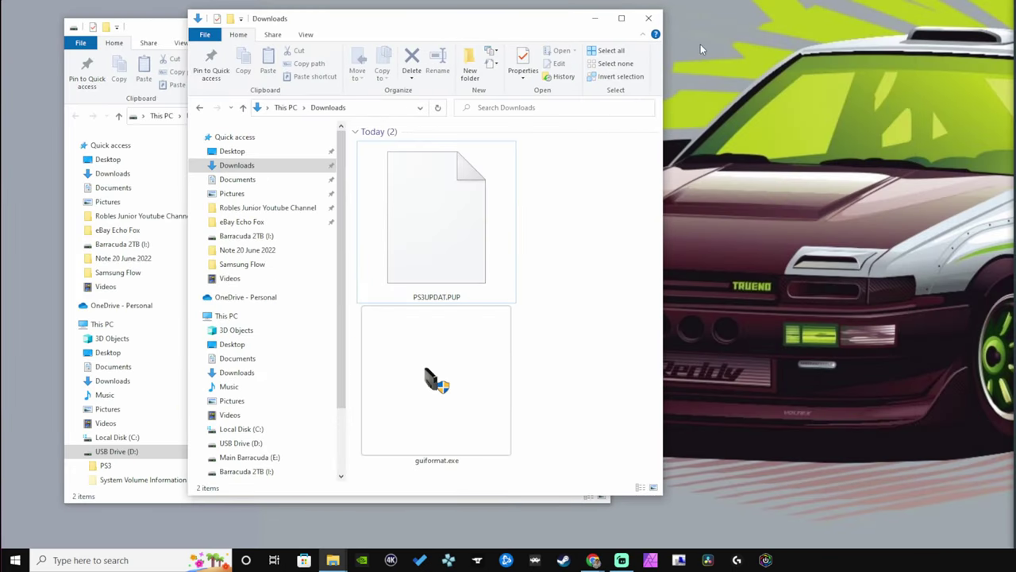
{"action": "left_click_drag", "start_coordinate": [474, 23], "coordinate": [795, 41]}
{"action": "left_click_drag", "start_coordinate": [470, 32], "coordinate": [424, 34]}
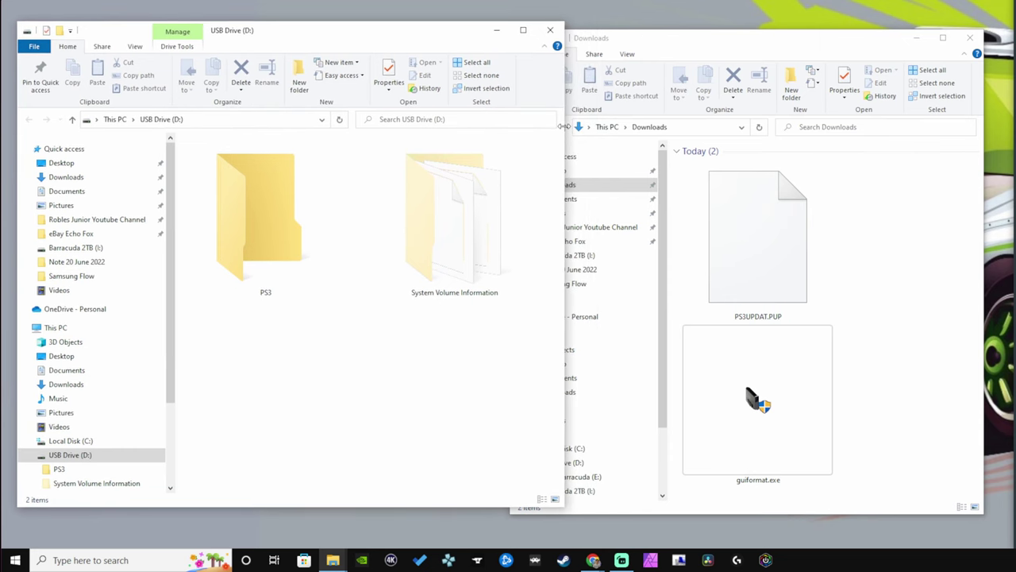
{"action": "left_click_drag", "start_coordinate": [563, 127], "coordinate": [503, 126]}
{"action": "left_click_drag", "start_coordinate": [651, 47], "coordinate": [701, 39]}
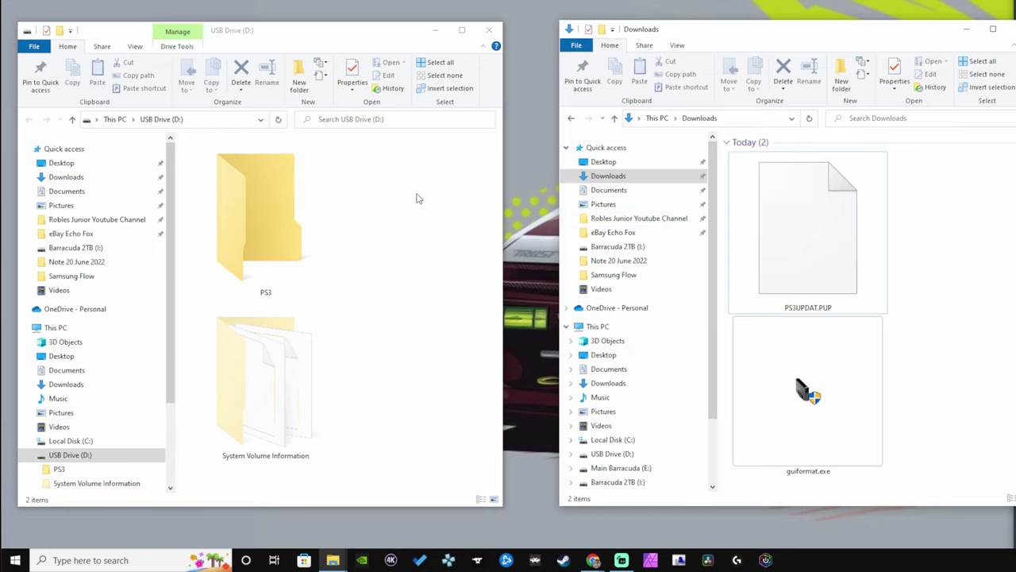
Step: Open the PS3 > UPDATE folder on the USB drive and select PS3UPDAT.PUP in Downloads
{"action": "left_click", "coordinate": [295, 202]}
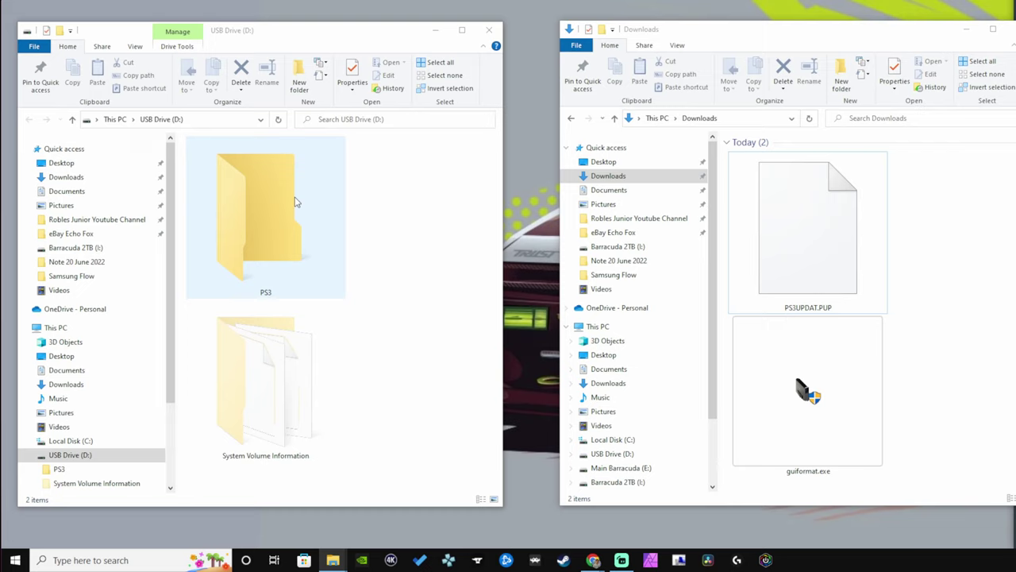
{"action": "double_click", "coordinate": [295, 202]}
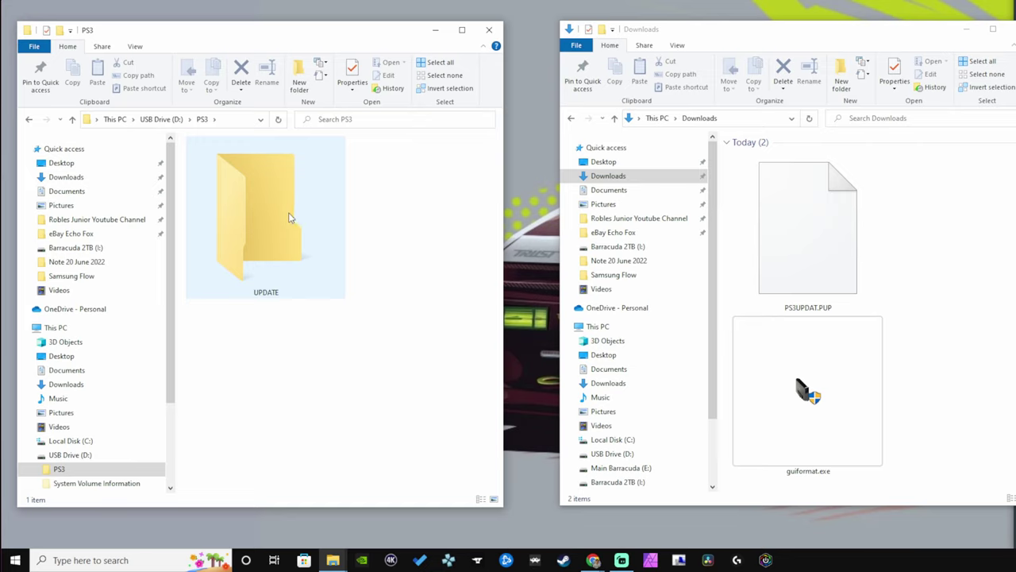
{"action": "left_click", "coordinate": [290, 218]}
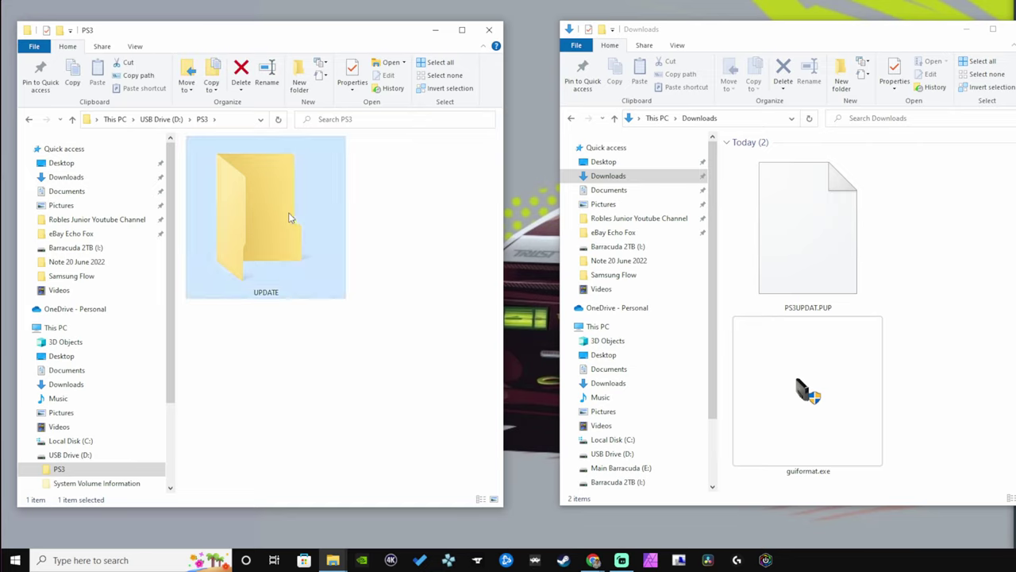
{"action": "double_click", "coordinate": [290, 218]}
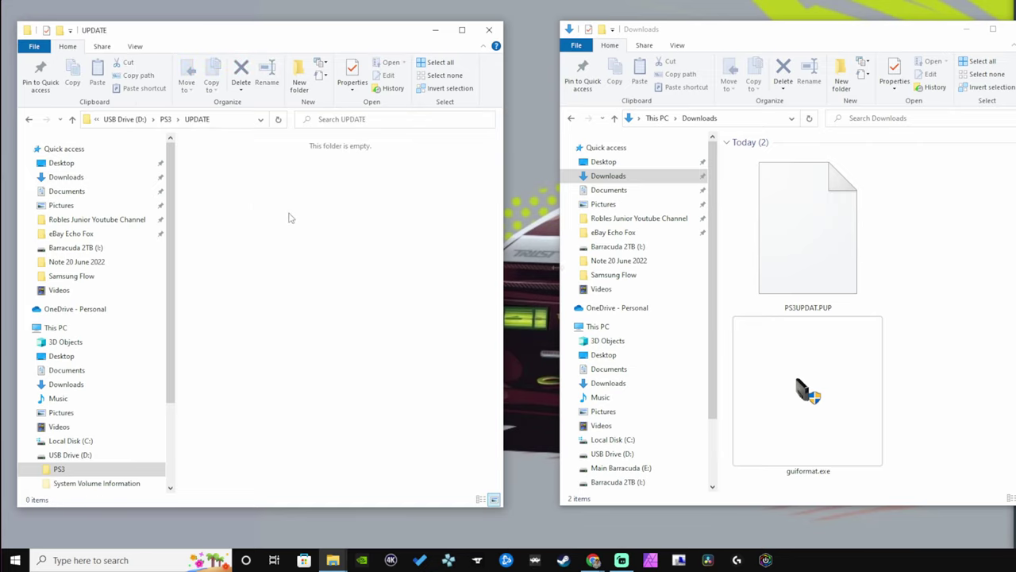
{"action": "left_click", "coordinate": [815, 233]}
Step: Copy the PS3UPDAT.PUP firmware file from Downloads into the USB drive's PS3\UPDATE folder
{"action": "left_click_drag", "start_coordinate": [816, 233], "coordinate": [313, 269]}
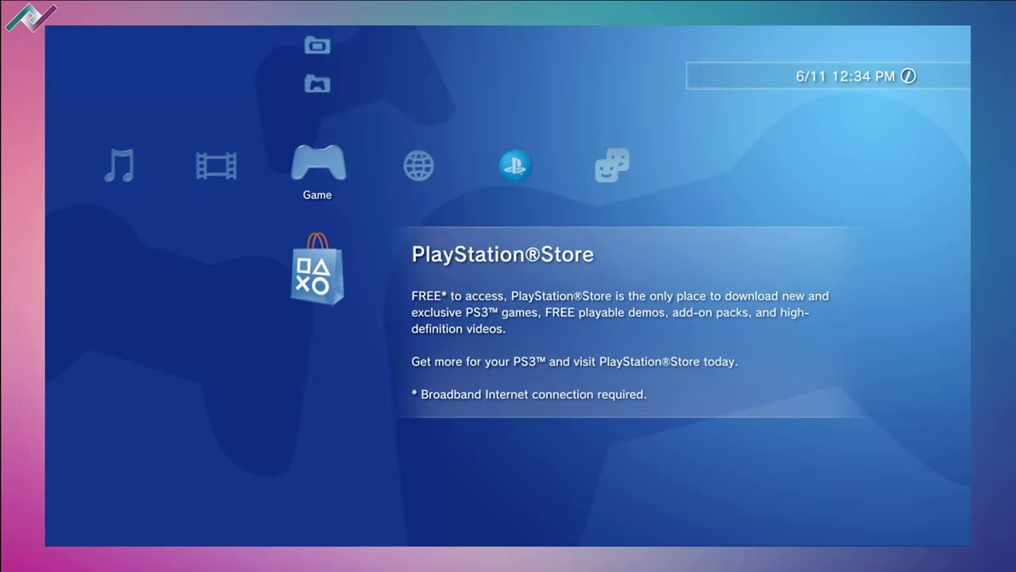
Step: Open Settings > System Settings > System Information to confirm 828 GB free of 931 GB
{"action": "key", "text": "Left"}
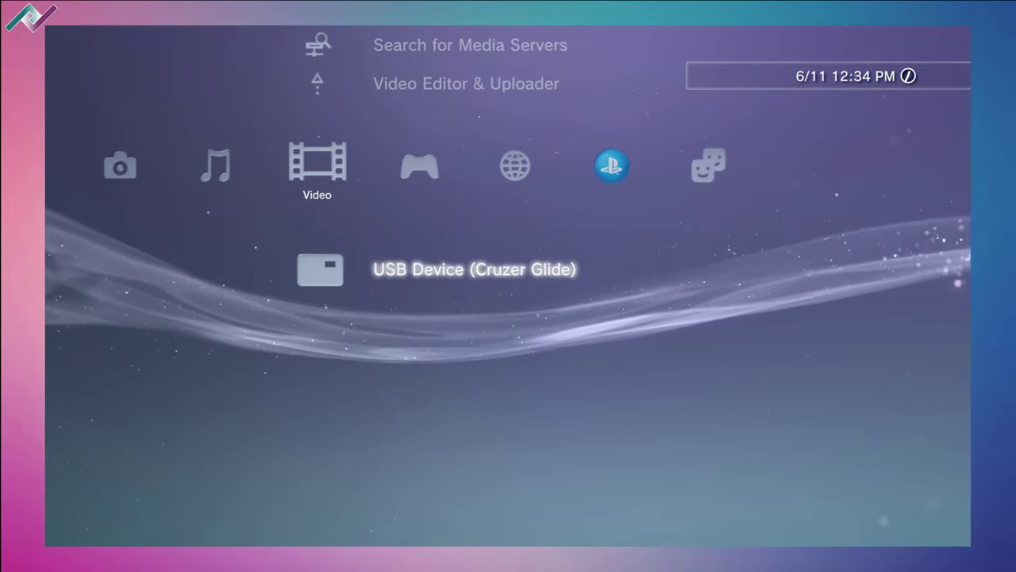
{"action": "key", "text": "Left"}
{"action": "key", "text": "Left"}
{"action": "key", "text": "Left"}
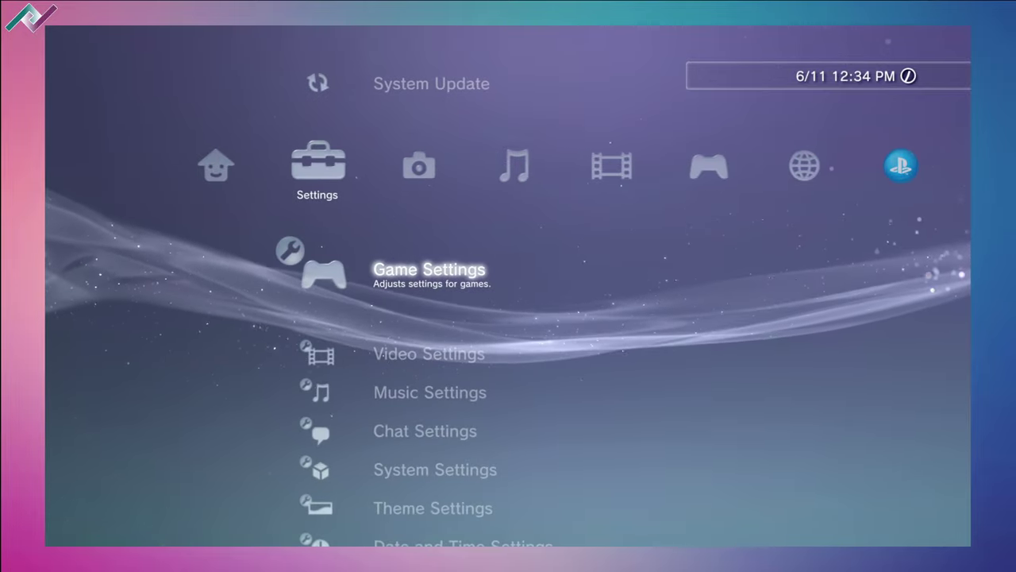
{"action": "key", "text": "Down"}
{"action": "key", "text": "Down"}
{"action": "key", "text": "Down"}
{"action": "key", "text": "Down"}
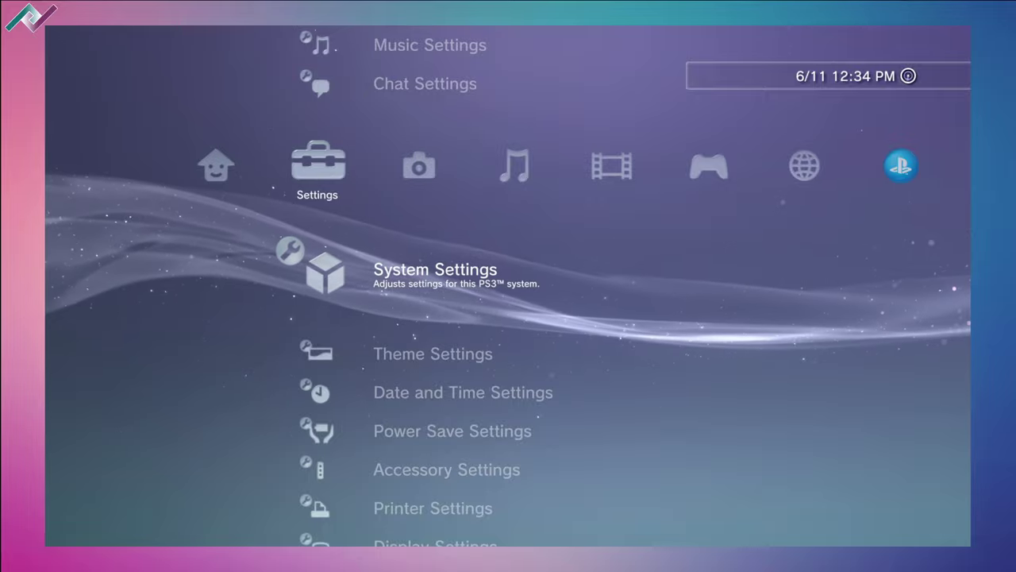
{"action": "key", "text": "Return"}
{"action": "key", "text": "Down"}
{"action": "key", "text": "Down"}
{"action": "key", "text": "Down"}
{"action": "key", "text": "Down"}
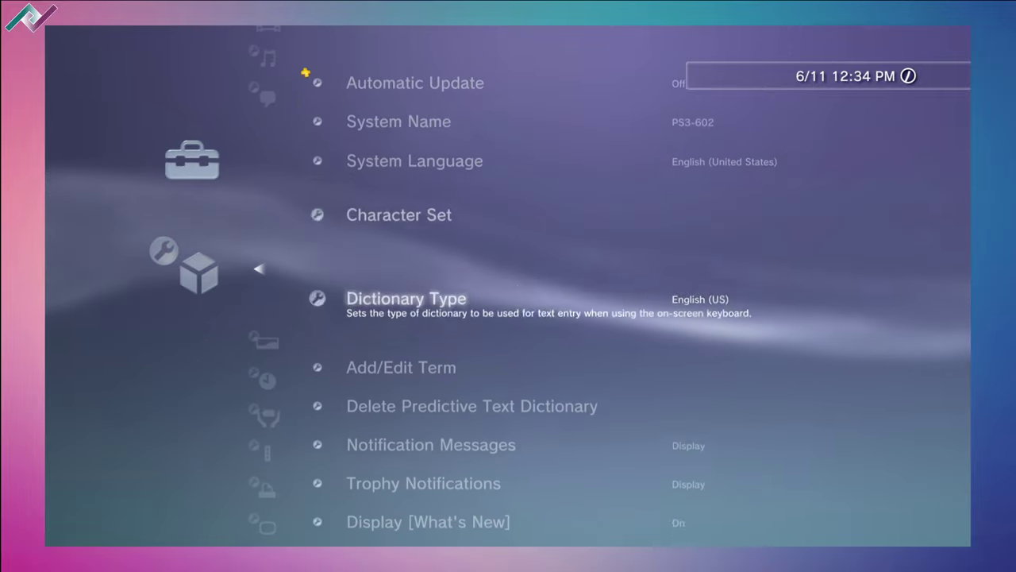
{"action": "key", "text": "Down"}
{"action": "key", "text": "Down"}
{"action": "key", "text": "Down"}
{"action": "key", "text": "Down"}
{"action": "key", "text": "Down"}
{"action": "key", "text": "Down"}
{"action": "key", "text": "Down"}
{"action": "key", "text": "Down"}
{"action": "key", "text": "Down"}
{"action": "key", "text": "Down"}
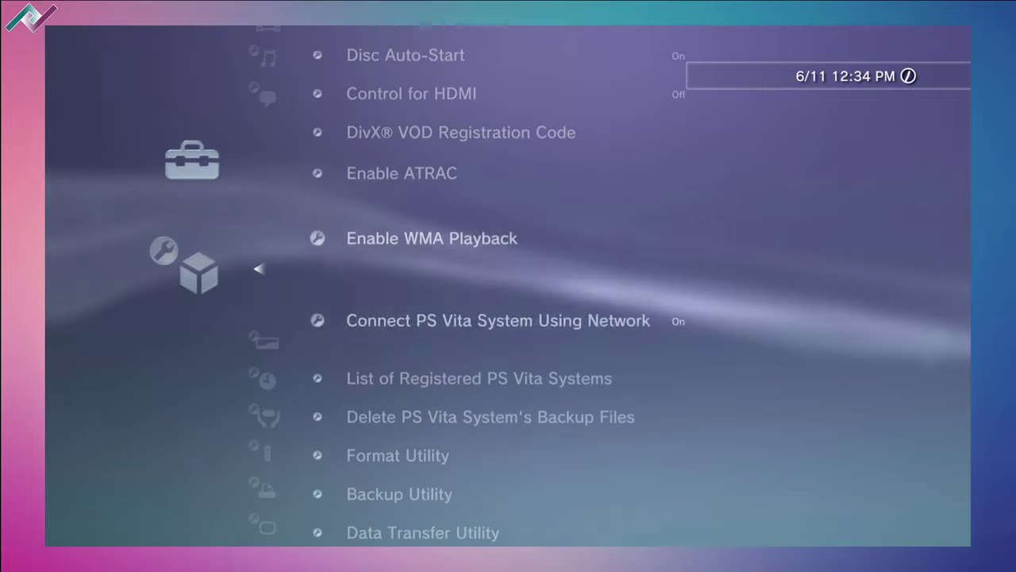
{"action": "key", "text": "Down"}
{"action": "key", "text": "Down"}
{"action": "key", "text": "Down"}
{"action": "key", "text": "Down"}
{"action": "key", "text": "Down"}
{"action": "key", "text": "Down"}
{"action": "key", "text": "Down"}
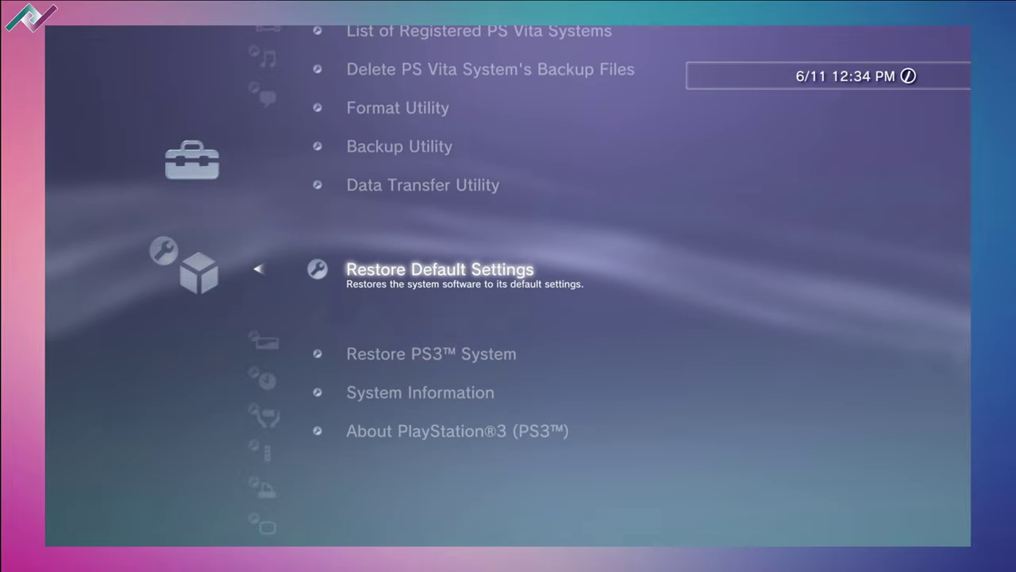
{"action": "key", "text": "Down"}
{"action": "key", "text": "Down"}
{"action": "key", "text": "Up"}
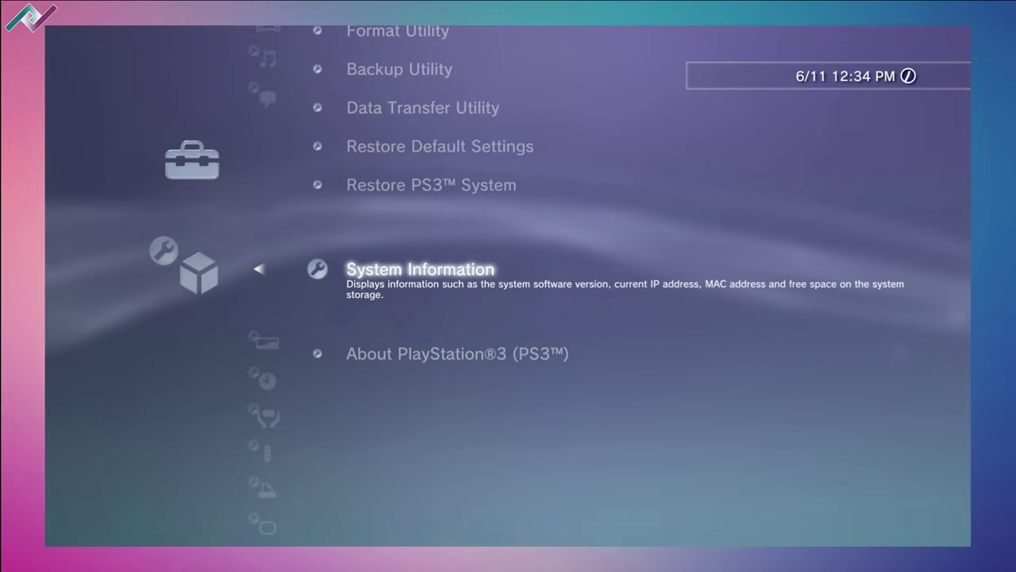
{"action": "key", "text": "Return"}
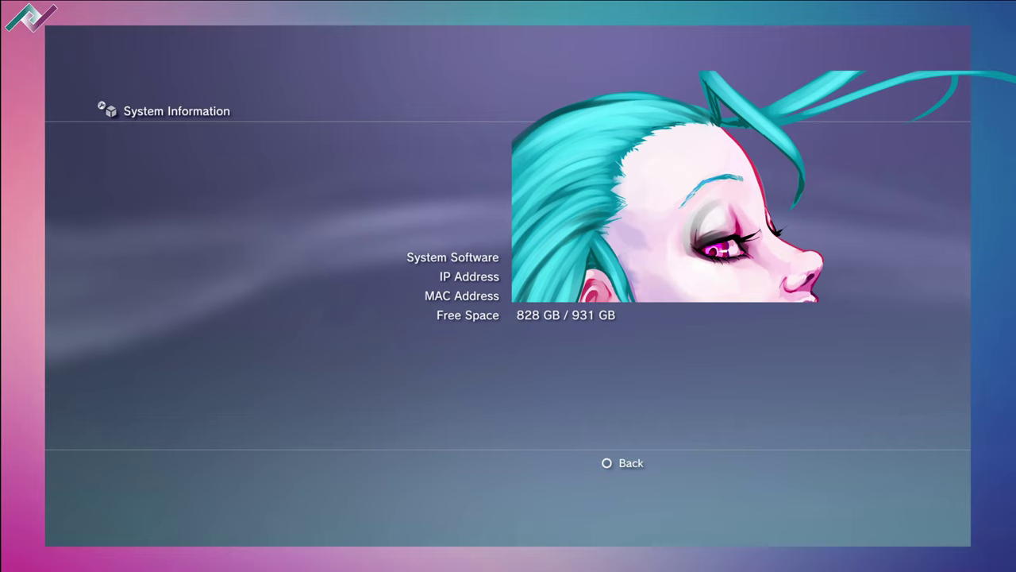